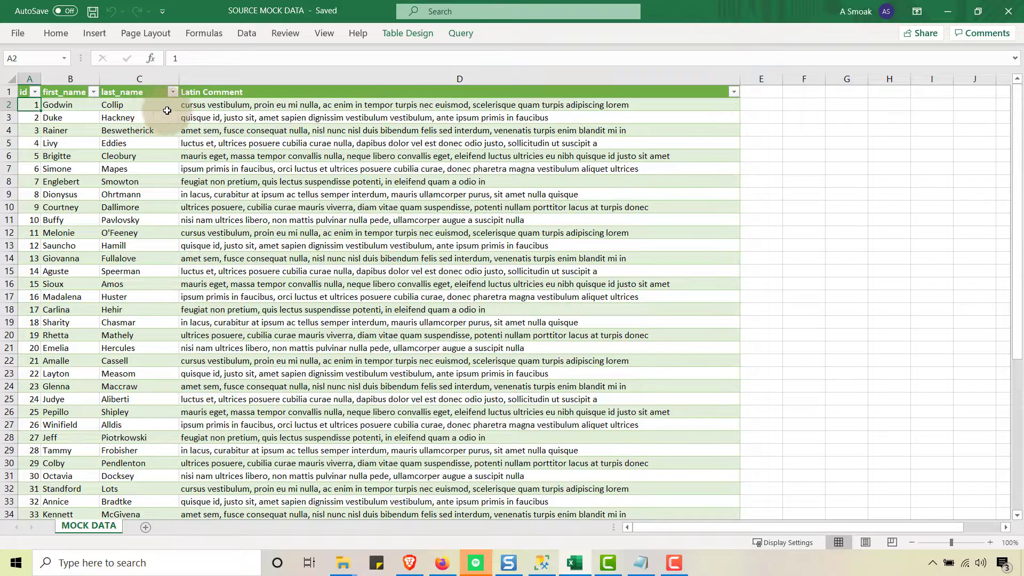
Step: Review the Latin Comment for id 1, then start Save As for a CSV copy of SOURCE MOCK DATA
left_click(211, 105)
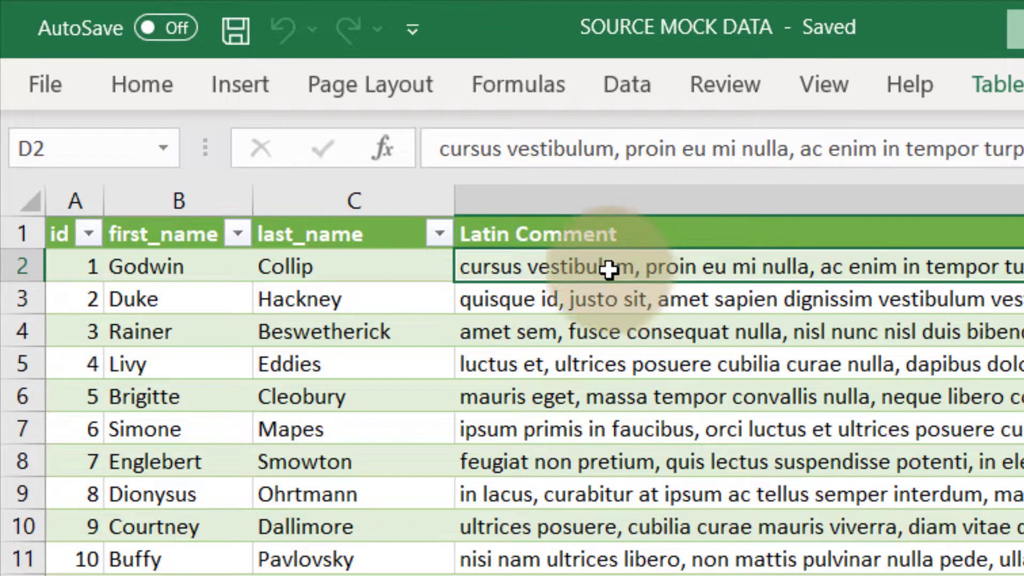
left_click(89, 266)
left_click(45, 84)
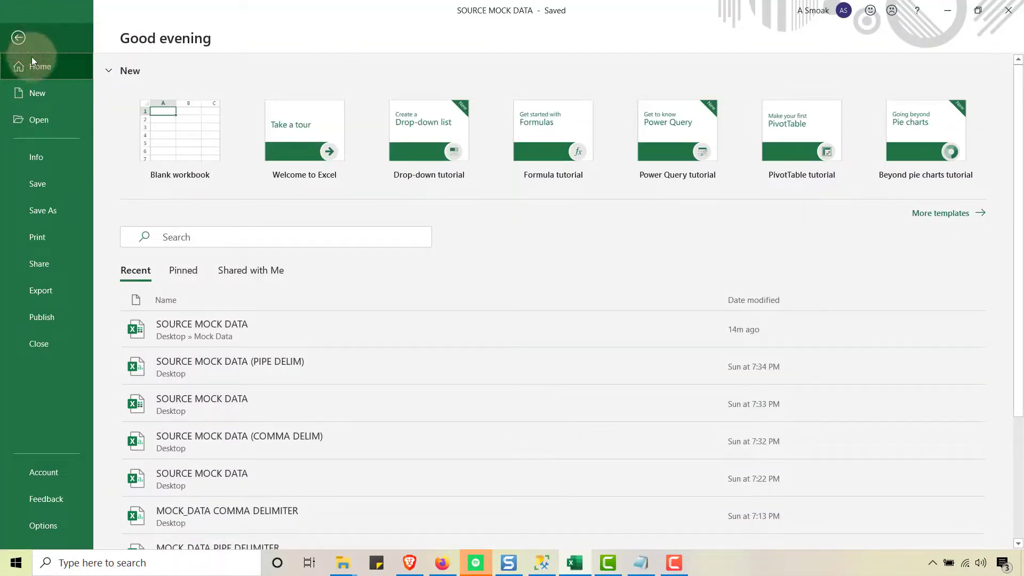
left_click(44, 211)
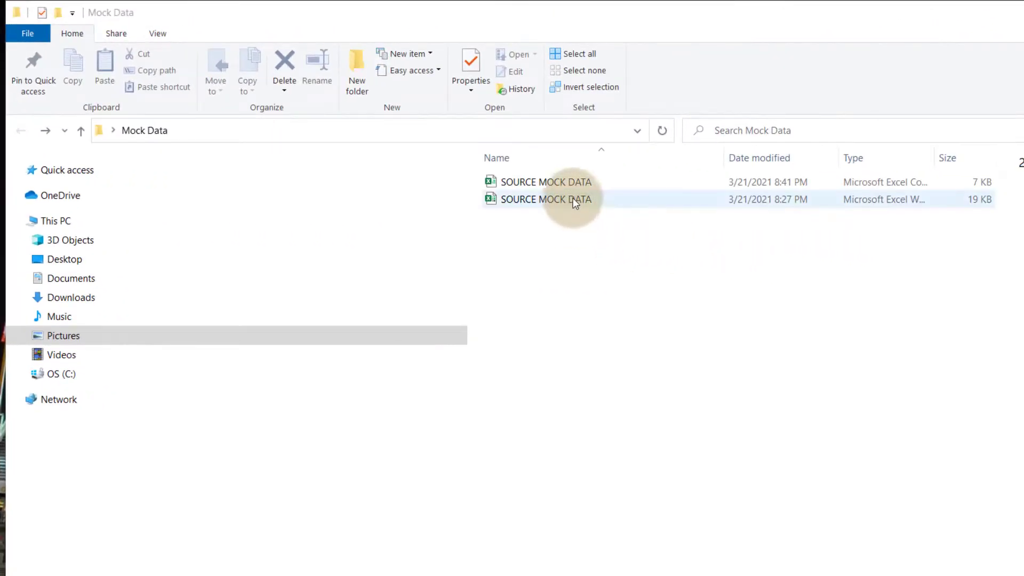
Step: Append ' (COMMA DELIM)' to the 7 KB CSV file's name, making it SOURCE MOCK DATA (COMMA DELIM)
left_click(568, 183)
right_click(568, 183)
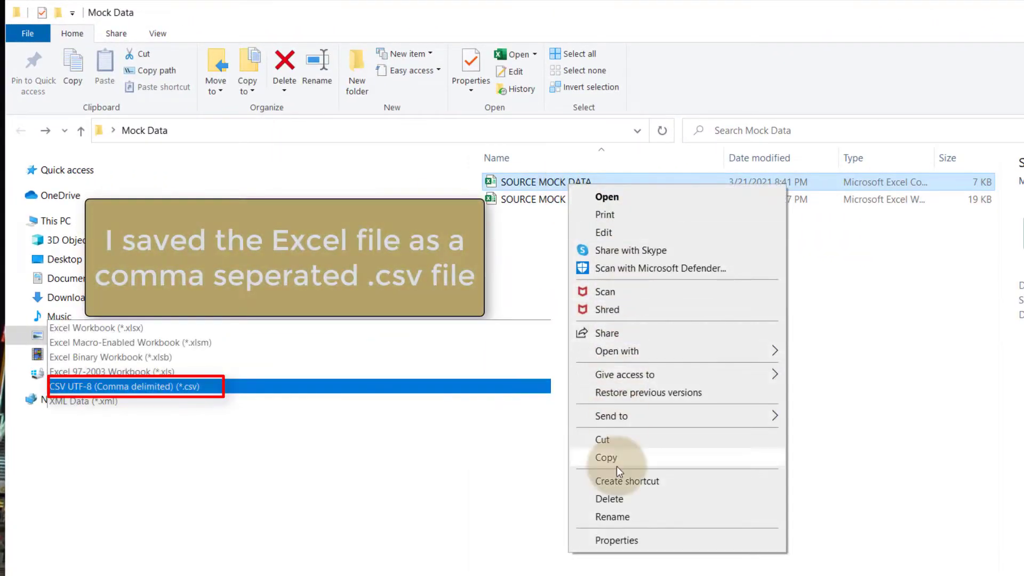
left_click(611, 515)
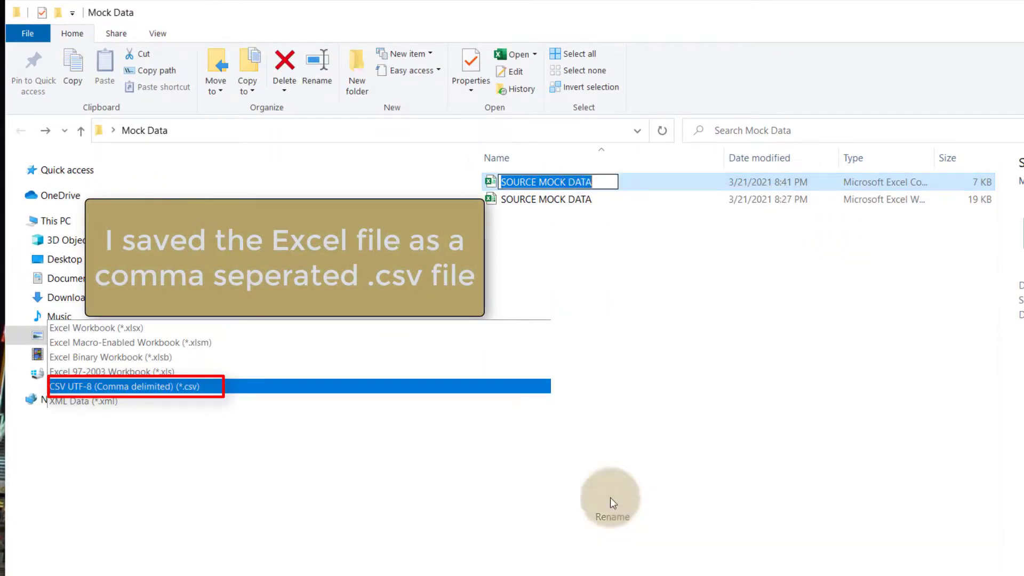
left_click(598, 178)
type("(COMMA DELIM)")
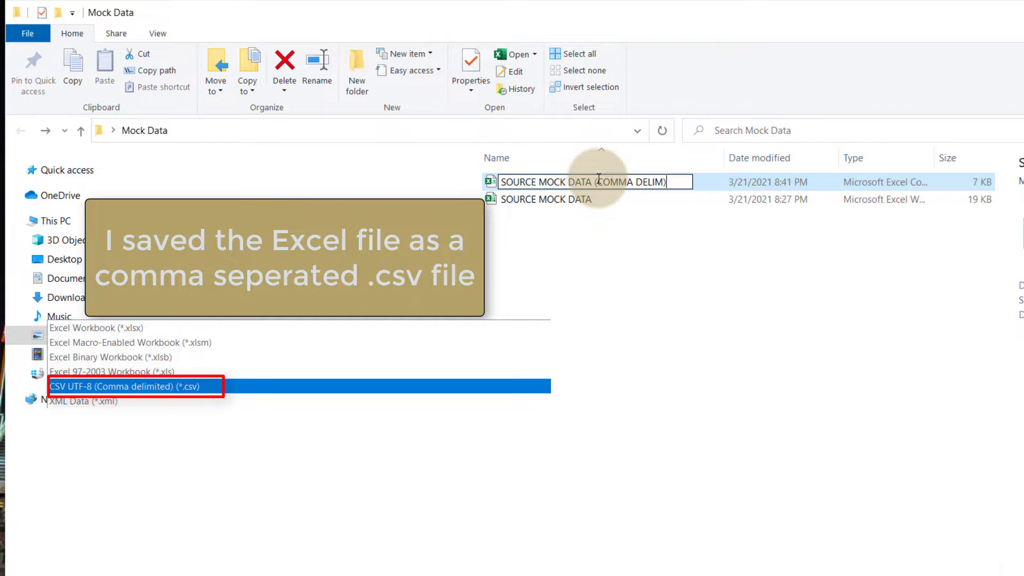
left_click(580, 241)
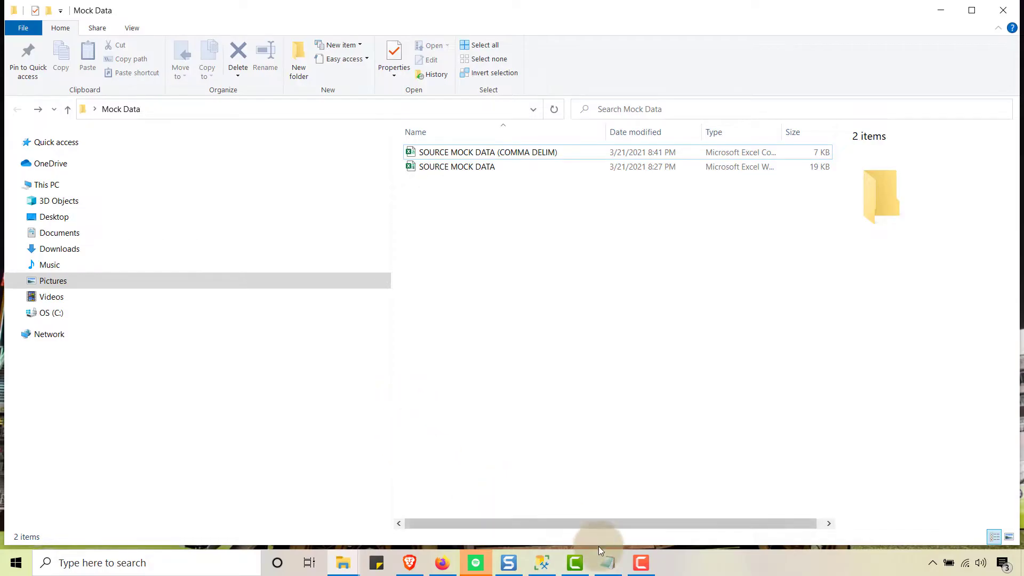
Step: Launch the Import Data wizard from WideWorldImportersDW's Tasks menu and move past the welcome page
left_click(543, 567)
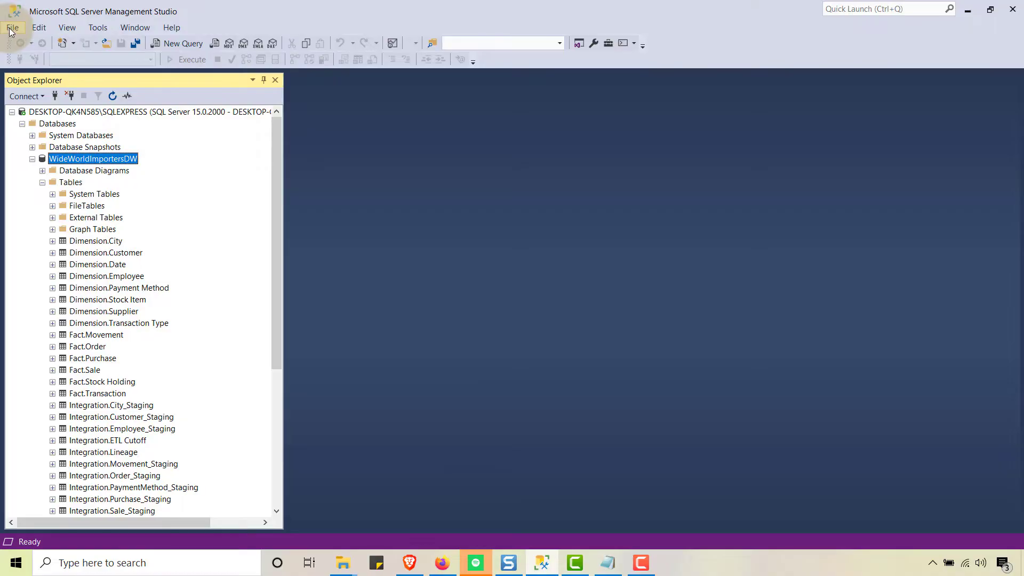
left_click(12, 28)
left_click(373, 279)
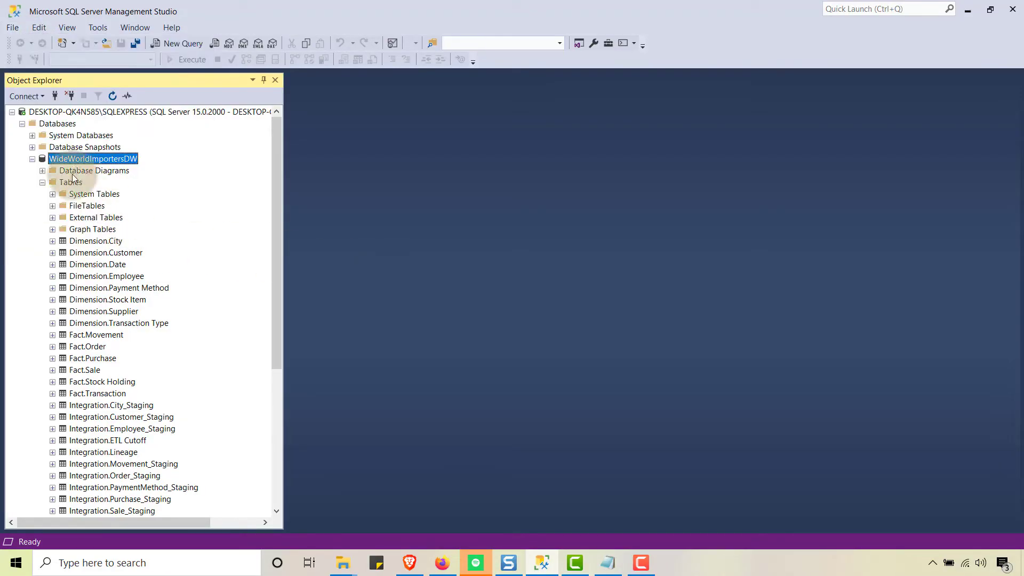
right_click(114, 164)
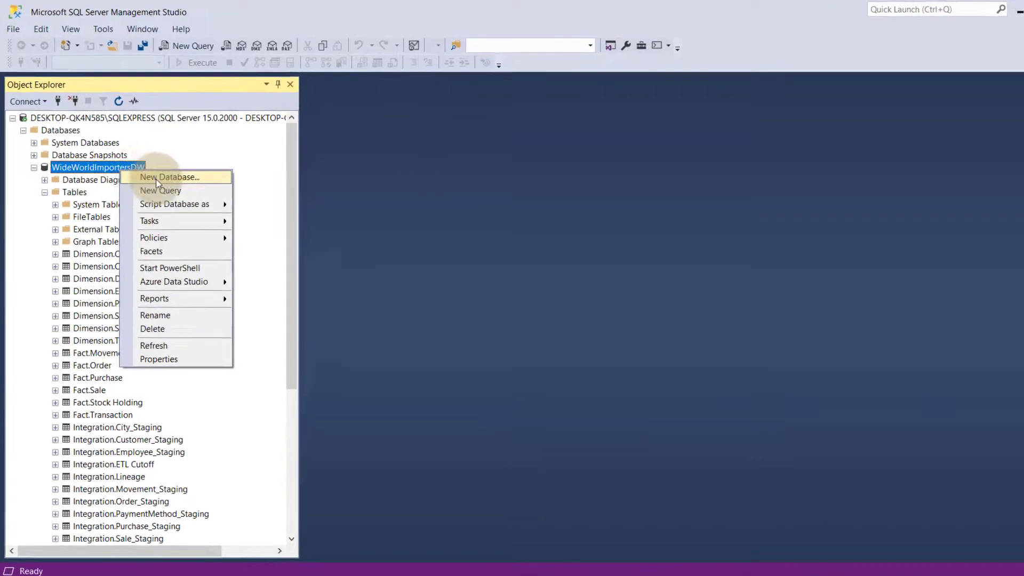
mouse_move(153, 209)
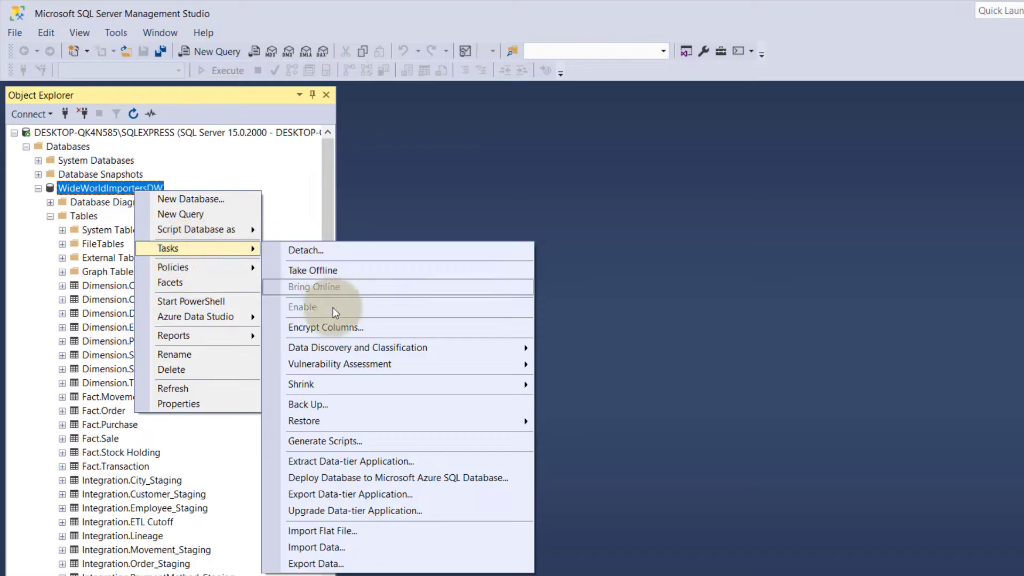
left_click(334, 548)
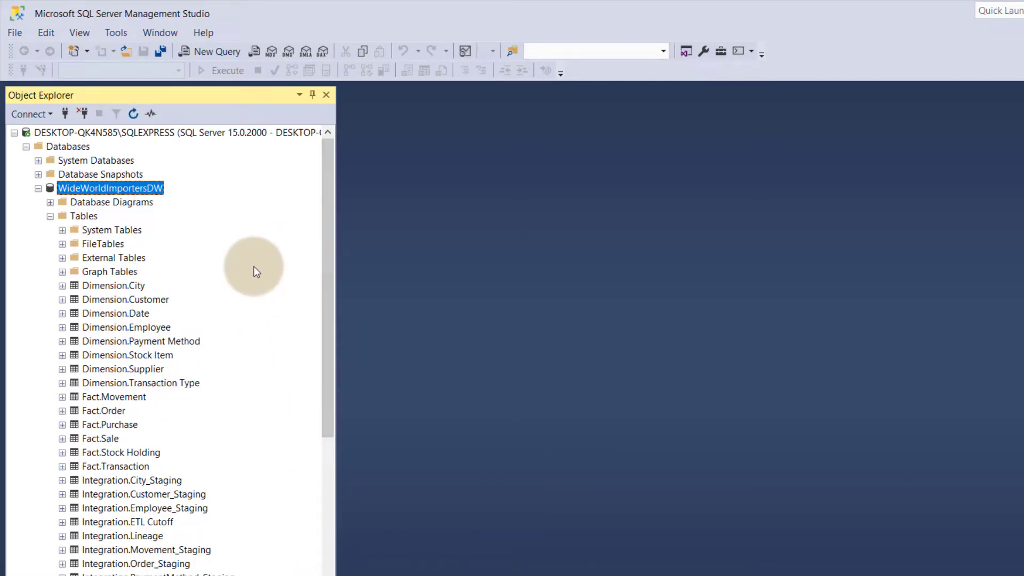
left_click(405, 535)
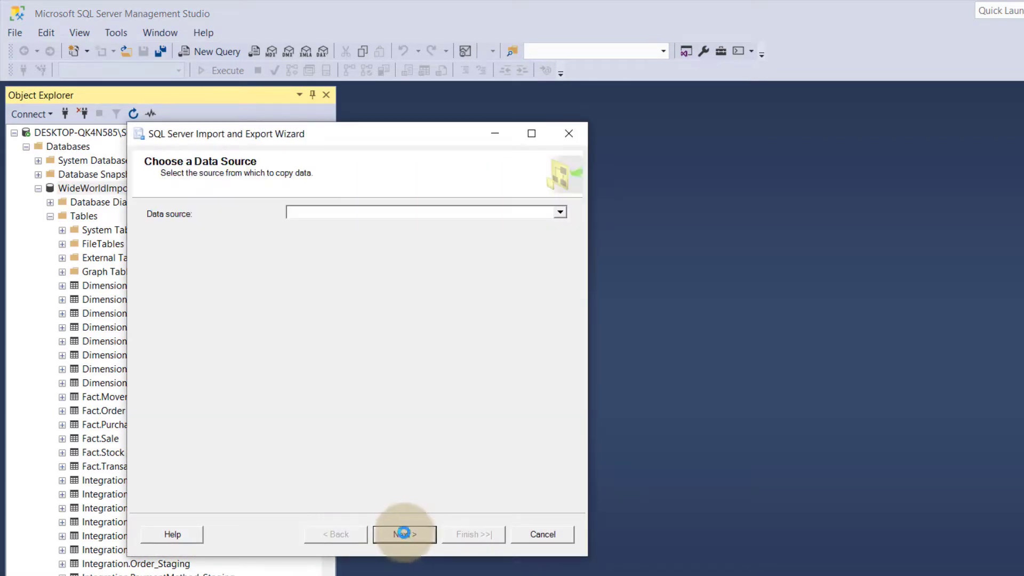
Step: Load the comma-delimited CSV from Desktop's Mock Data folder as a Flat File Source and show its Columns
left_click(560, 213)
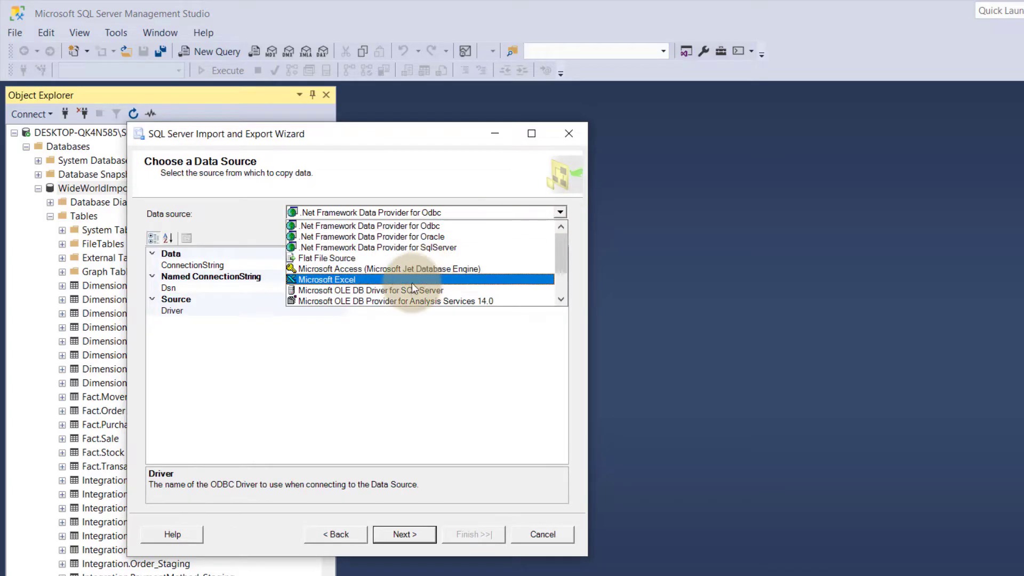
left_click(359, 260)
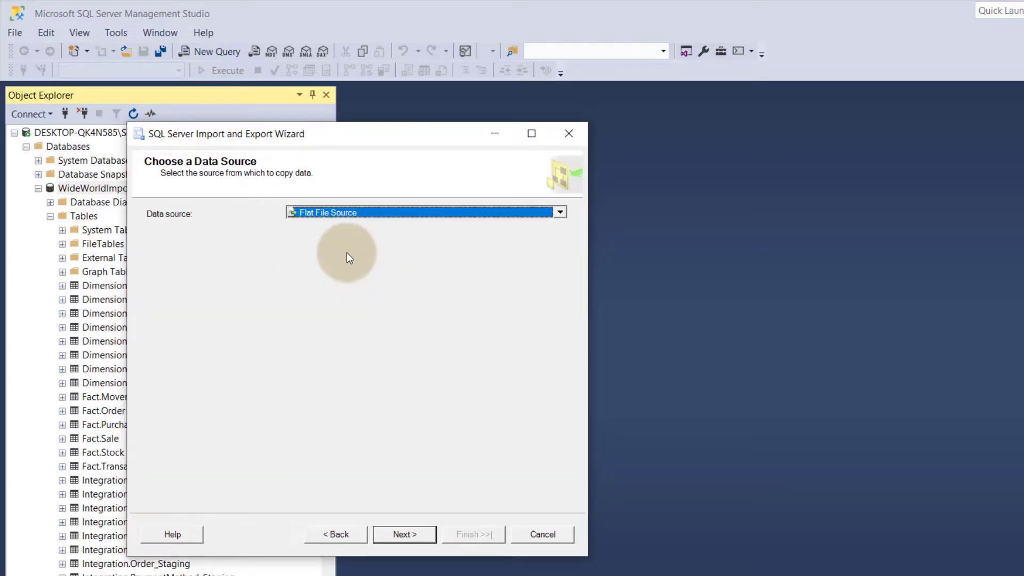
left_click(528, 260)
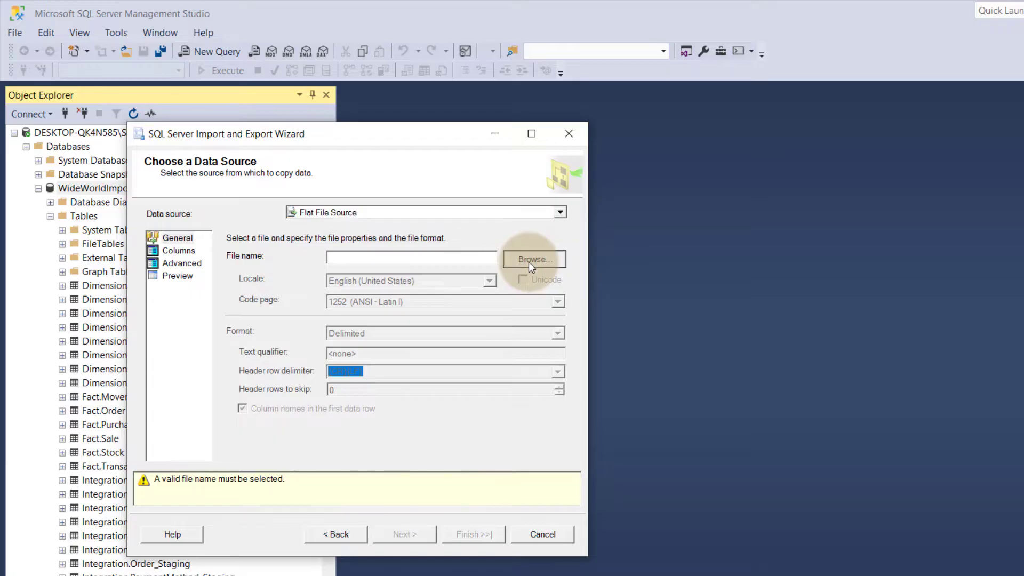
left_click(187, 308)
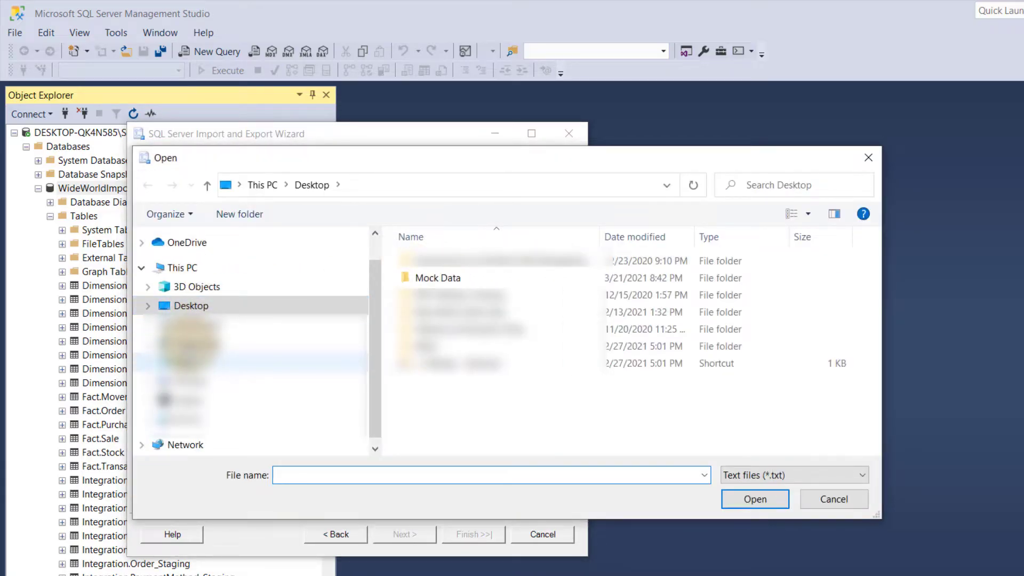
double_click(460, 278)
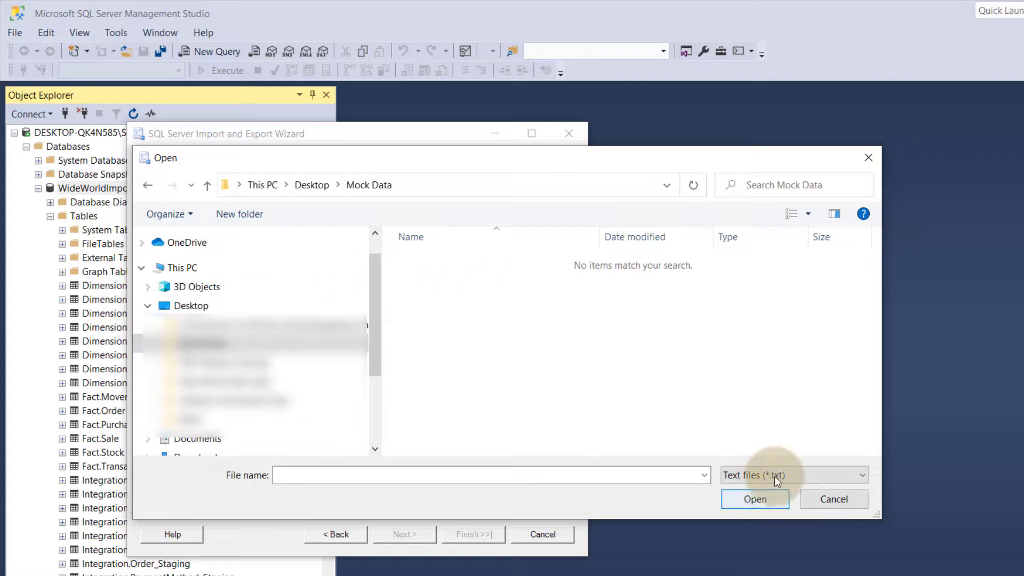
left_click(773, 476)
left_click(775, 502)
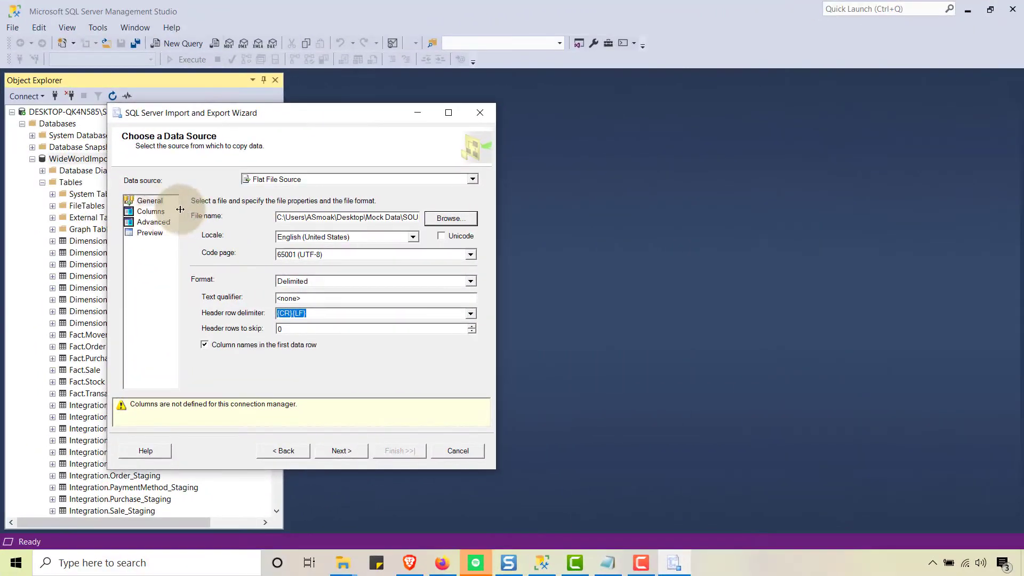
left_click(151, 212)
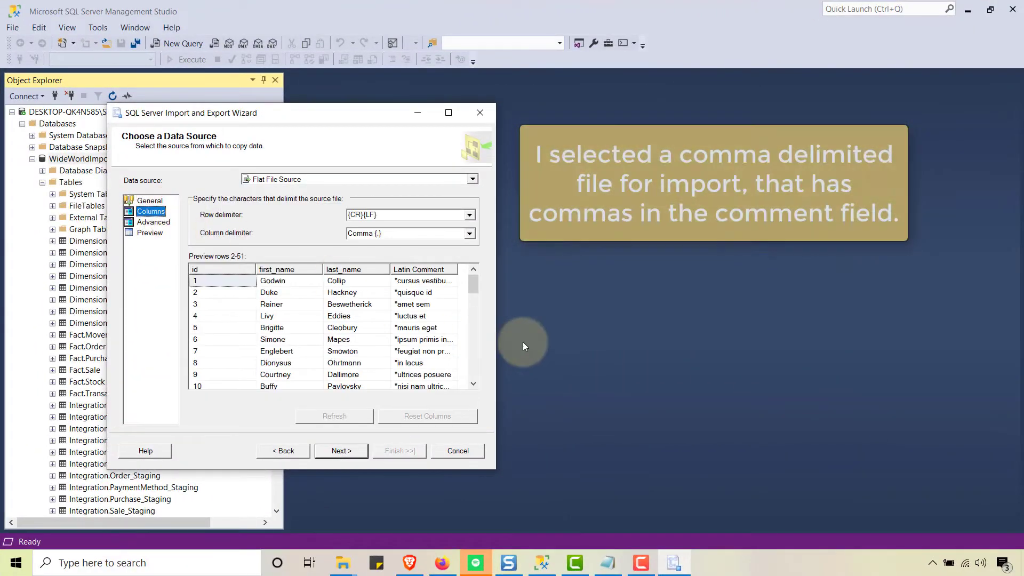
Step: Widen the wizard and Latin Comment column, confirm on Preview that comments split at commas, then cancel
left_click_drag(499, 334, 919, 336)
left_click_drag(458, 270, 815, 280)
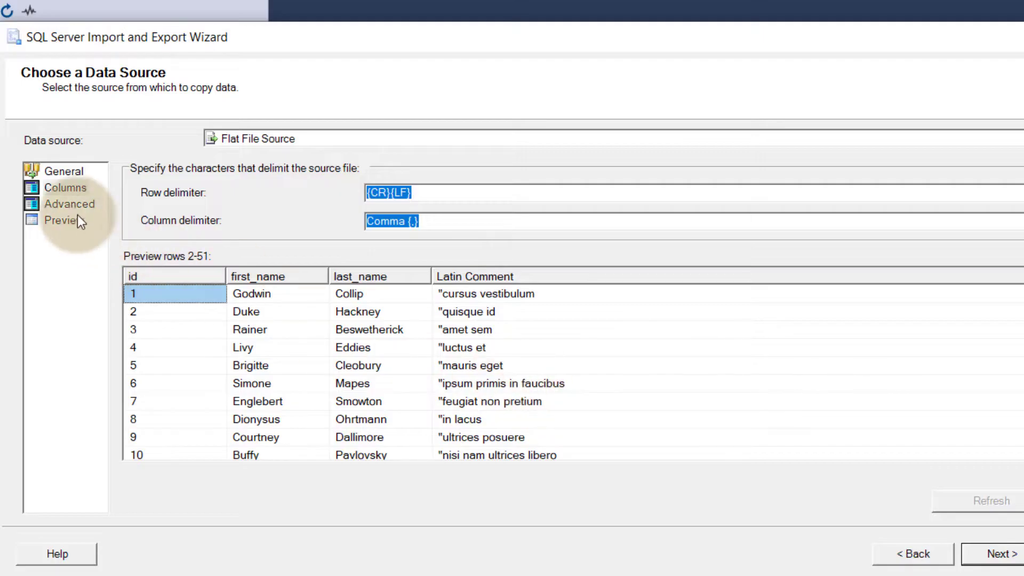
left_click(63, 220)
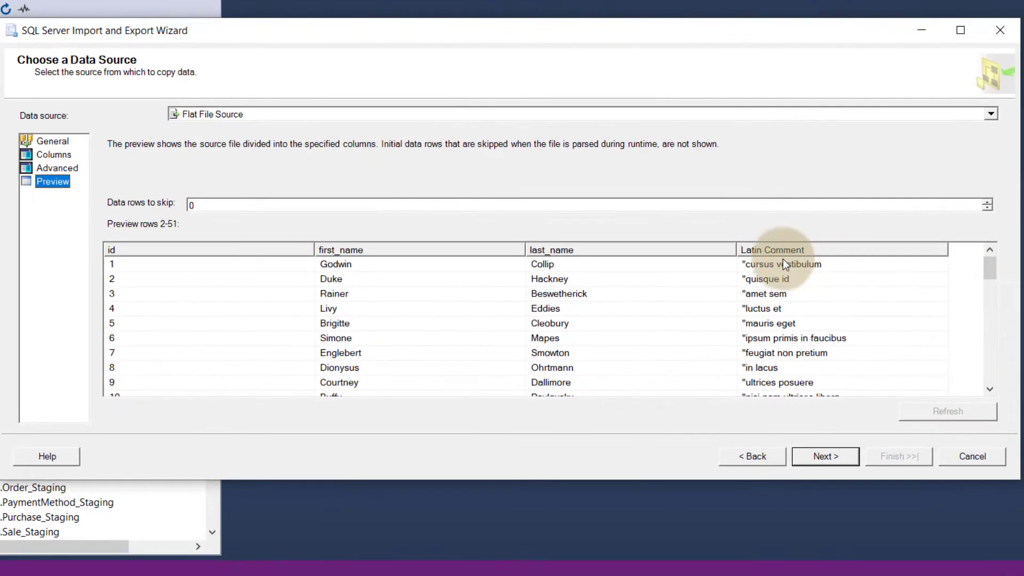
left_click_drag(736, 250, 635, 251)
left_click_drag(846, 251, 924, 251)
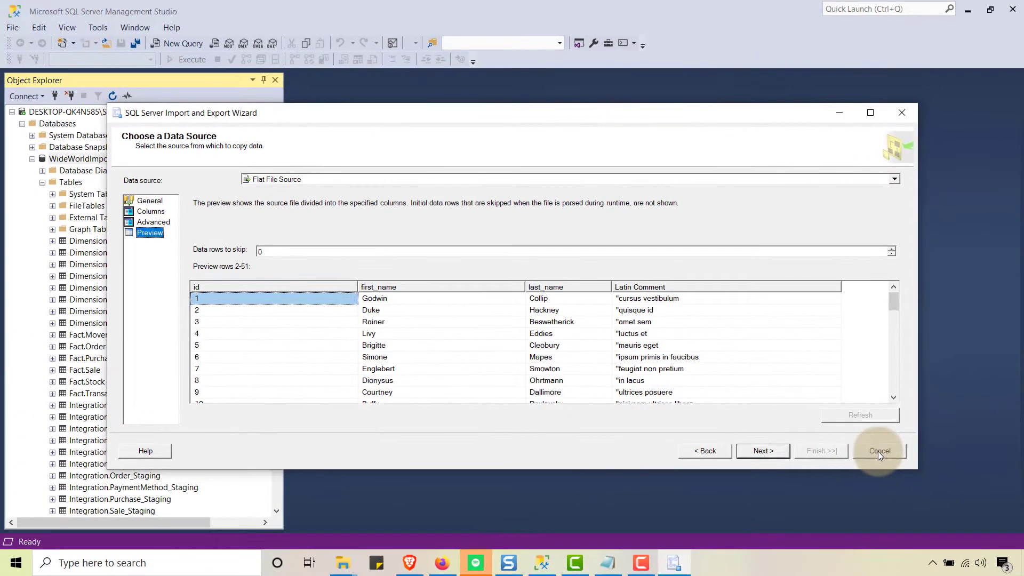
left_click(878, 451)
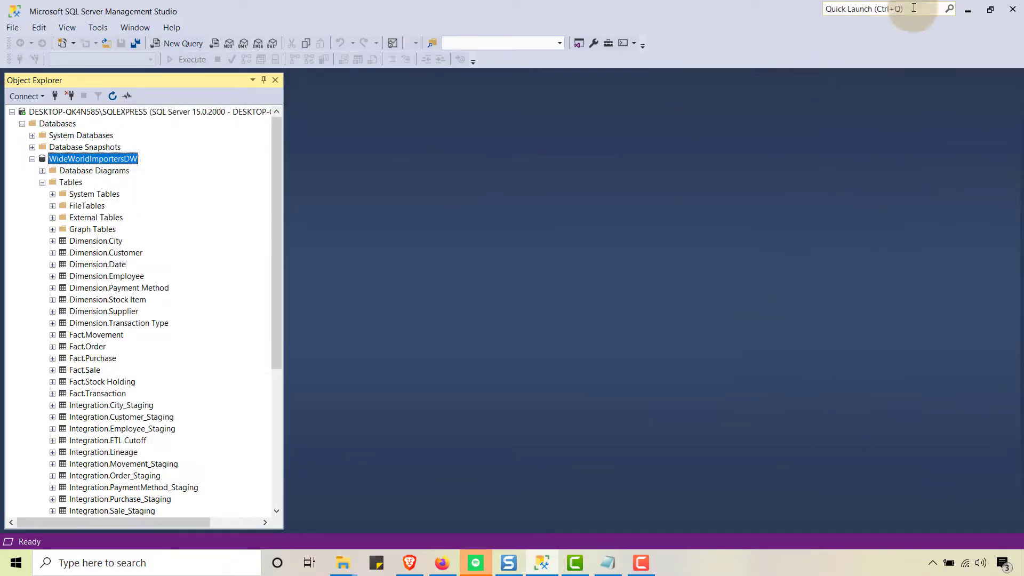
Step: Minimise SSMS, widen the Type column in Mock Data, and open SOURCE MOCK DATA in Excel
left_click(970, 11)
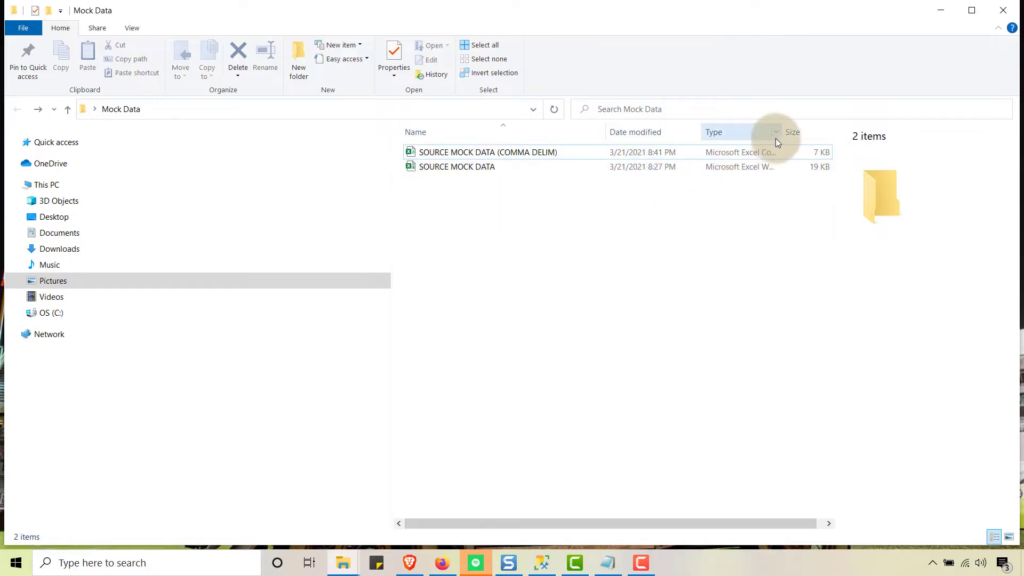
left_click_drag(779, 133, 814, 137)
left_click(712, 168)
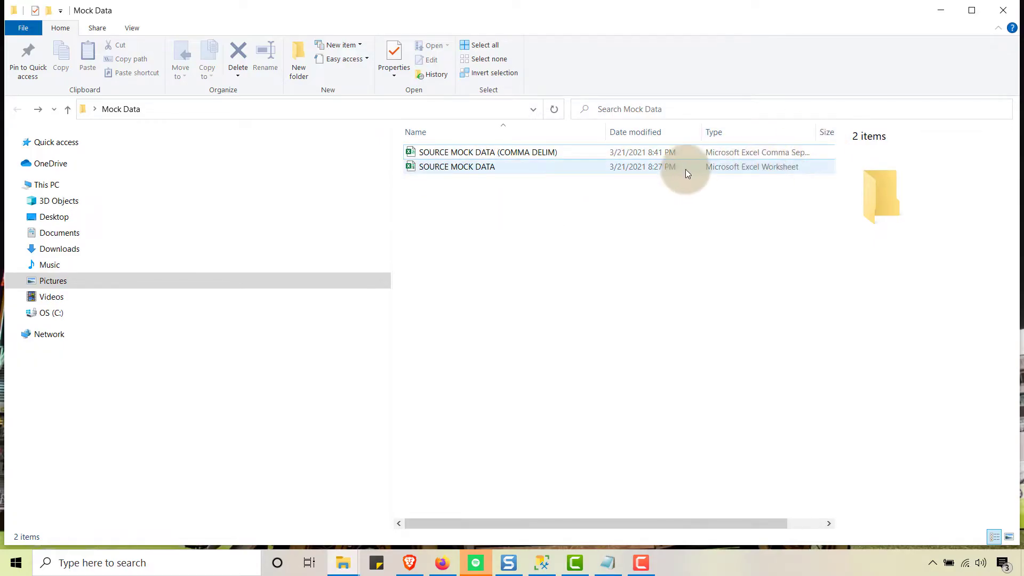
double_click(474, 172)
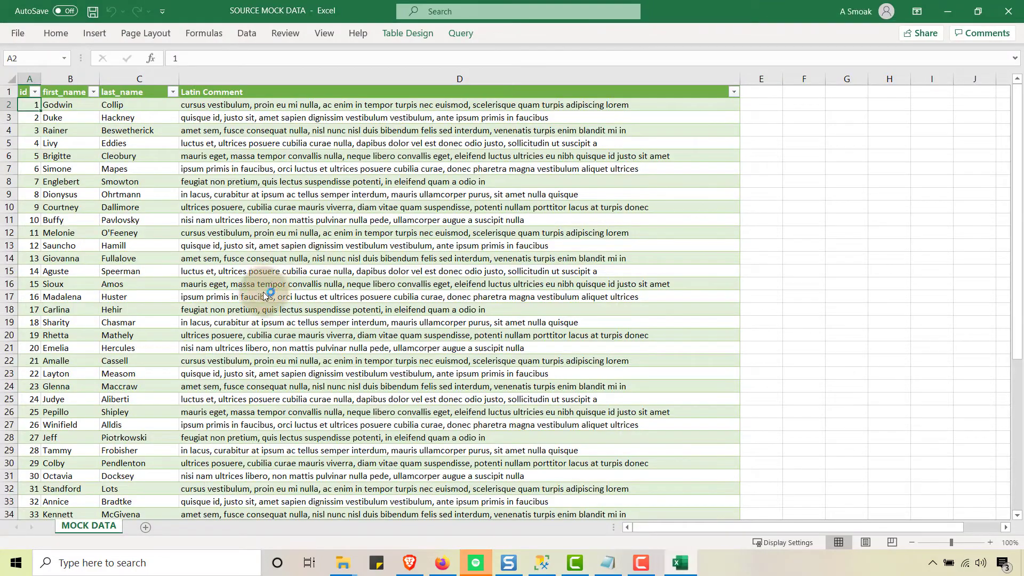
Step: Search 'region', open the regional format settings, and go to Additional date, time & regional settings
left_click(133, 130)
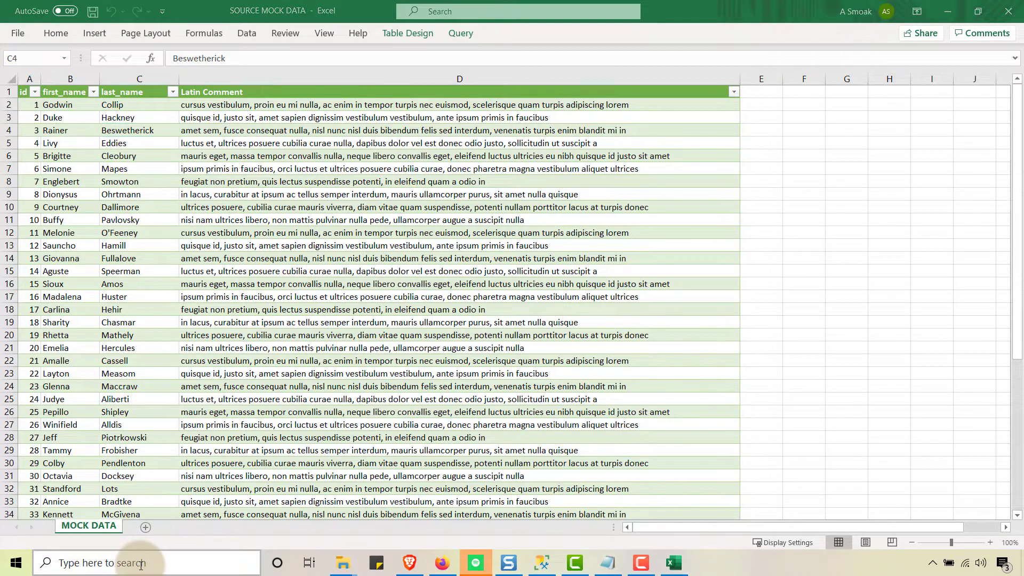
left_click(141, 565)
type("region")
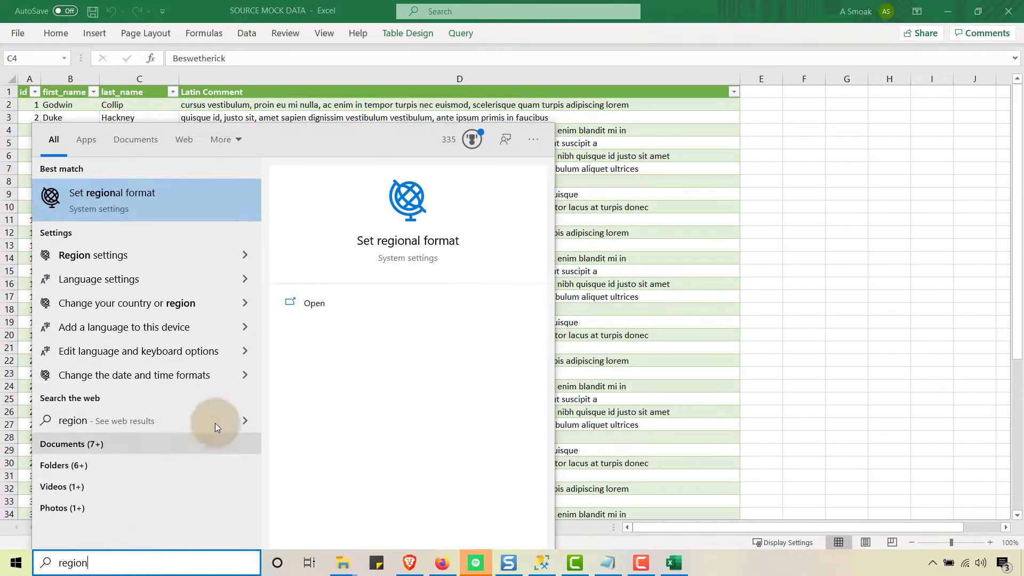
left_click(143, 200)
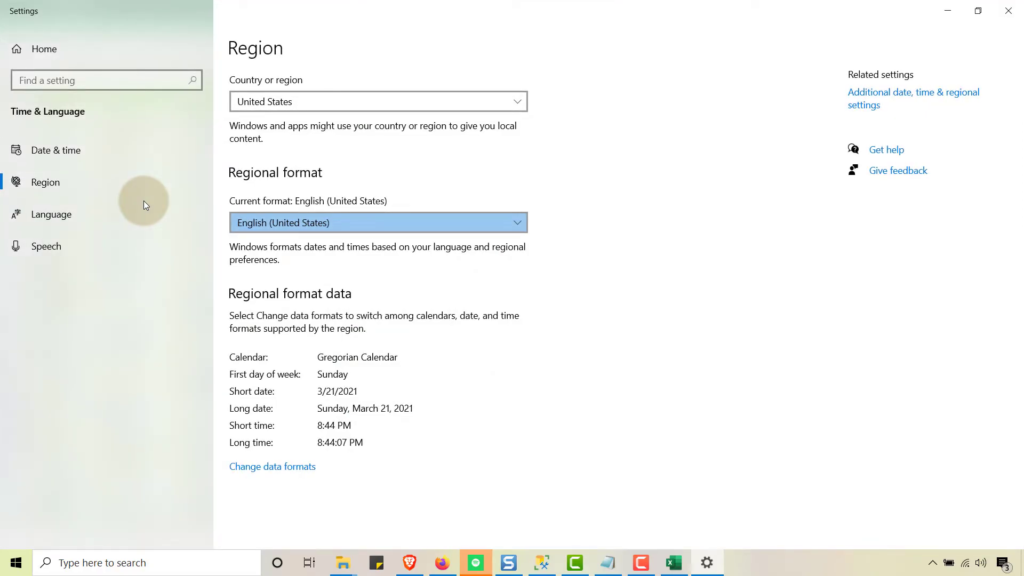
left_click(871, 107)
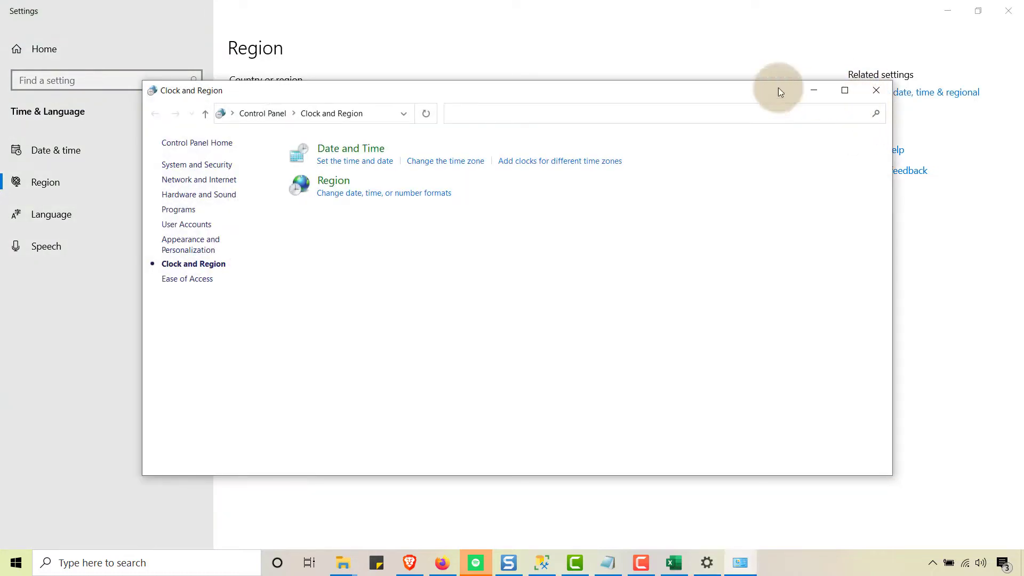
Step: Replace the comma list separator with a vertical bar '|' in Additional settings and confirm both dialogs
left_click(345, 194)
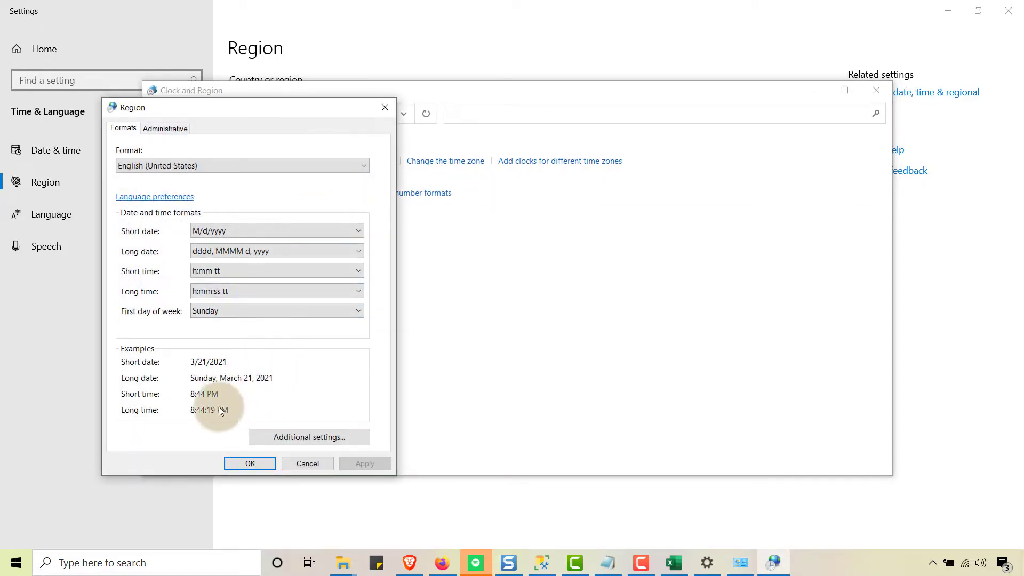
left_click(304, 438)
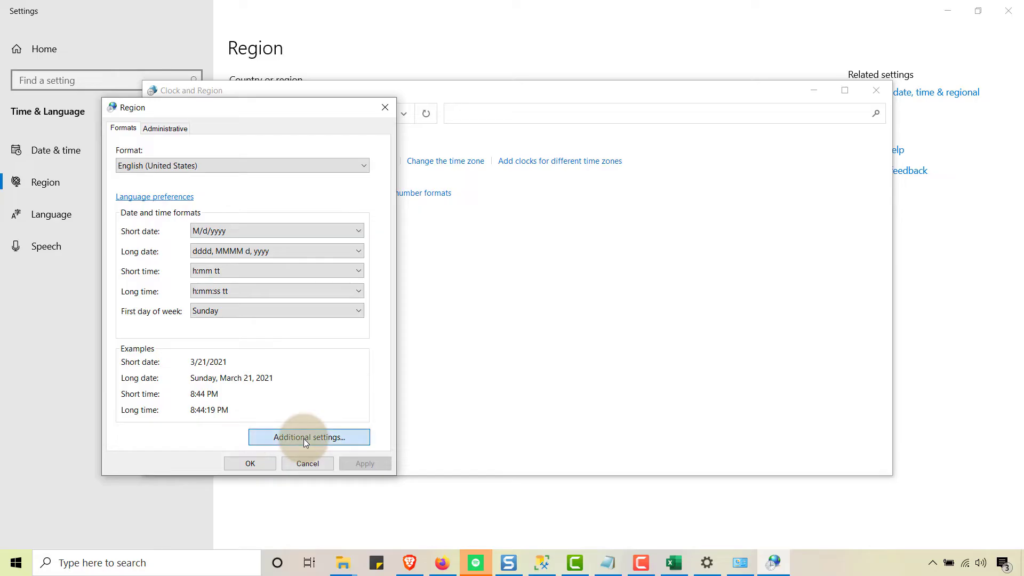
left_click(299, 437)
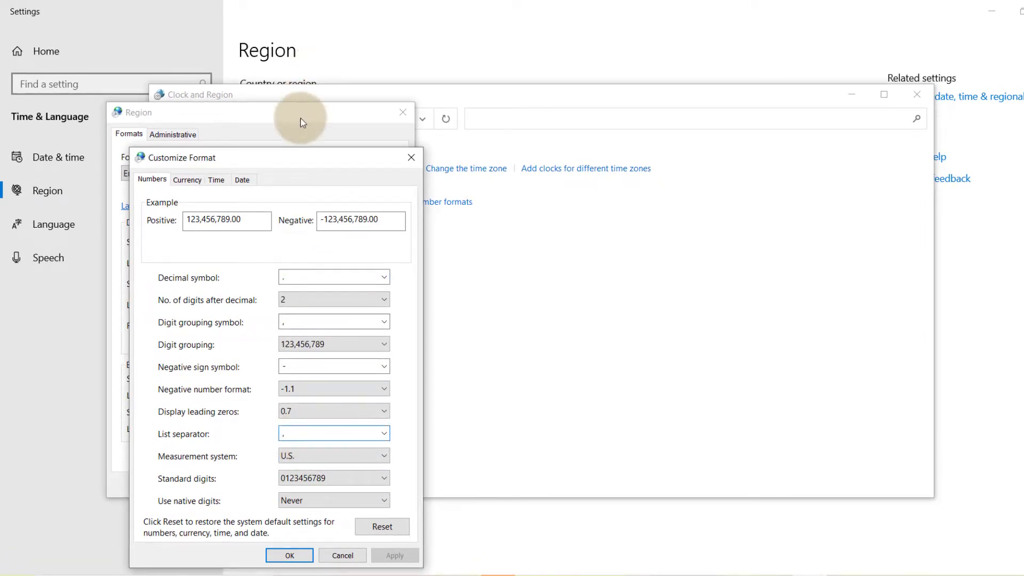
left_click_drag(286, 159, 516, 52)
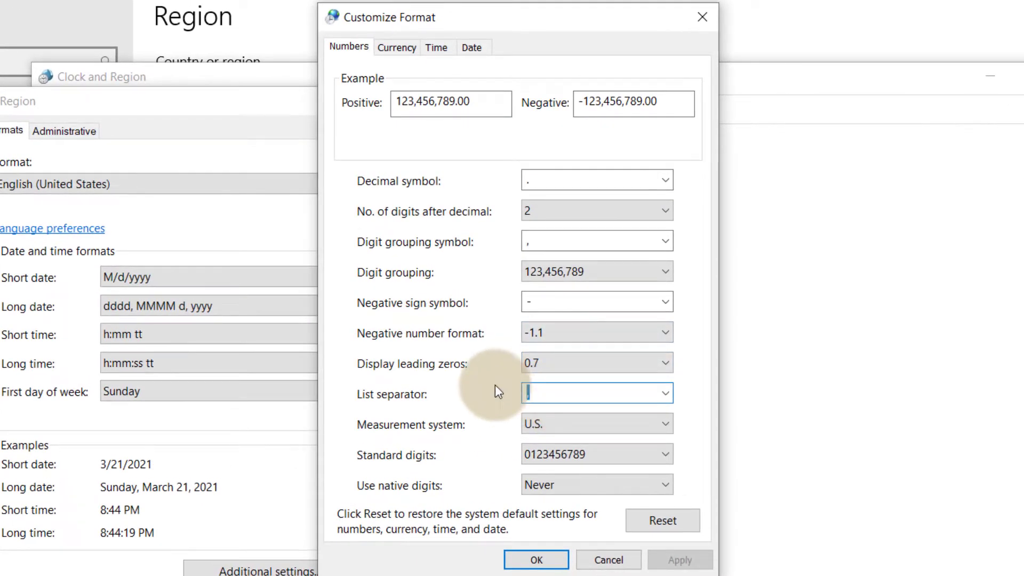
key("BackSpace")
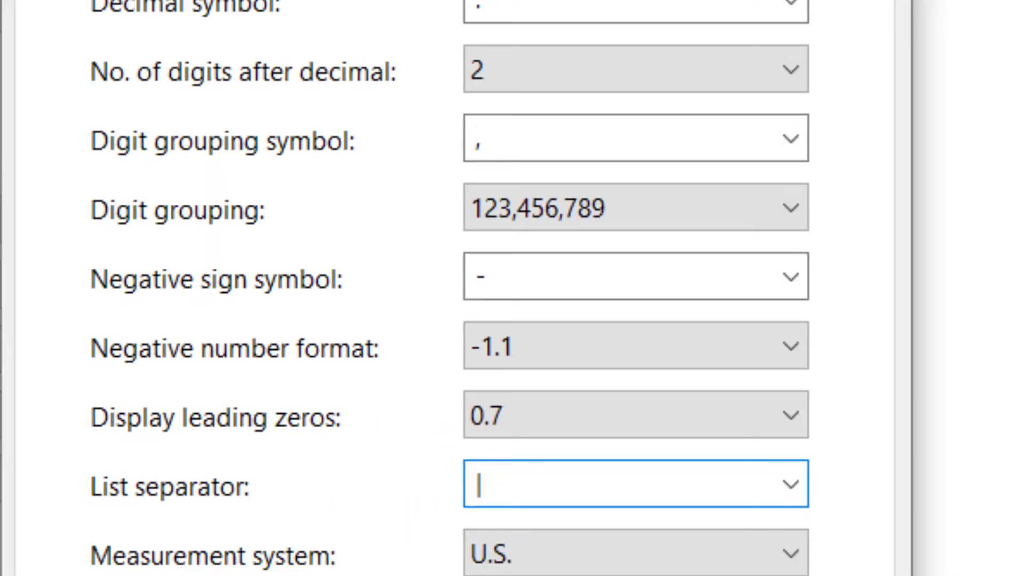
left_click(492, 494)
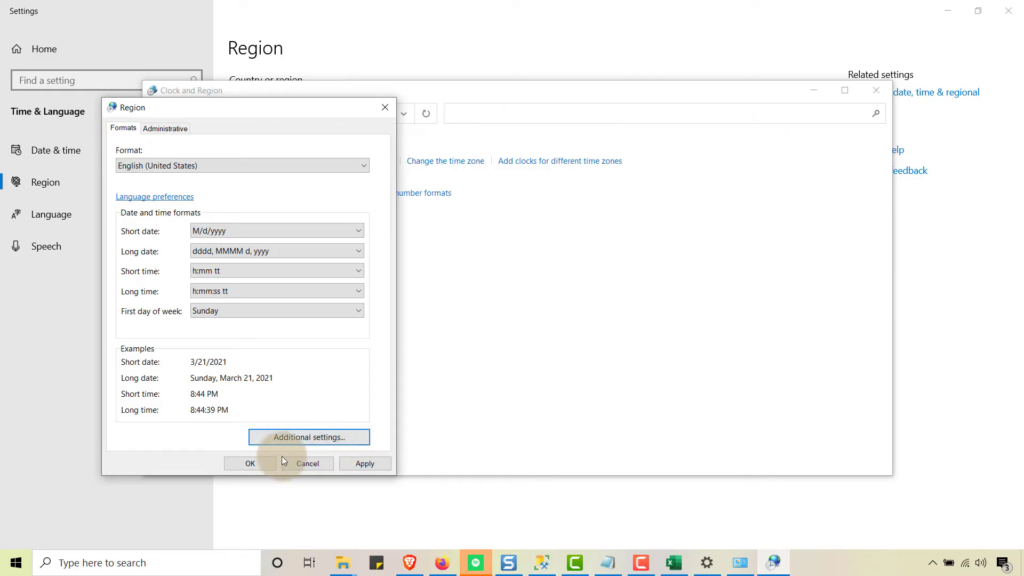
left_click(243, 467)
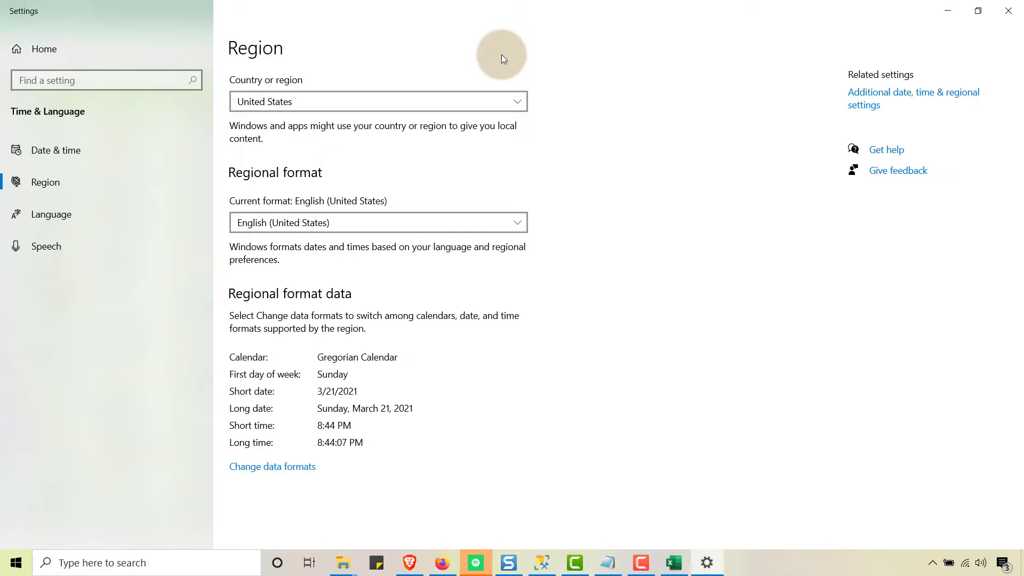
Step: Back in Excel, save the data as CSV UTF-8 named SOURCE MOCK DATA (PIPE DELIM) in Mock Data
left_click(957, 10)
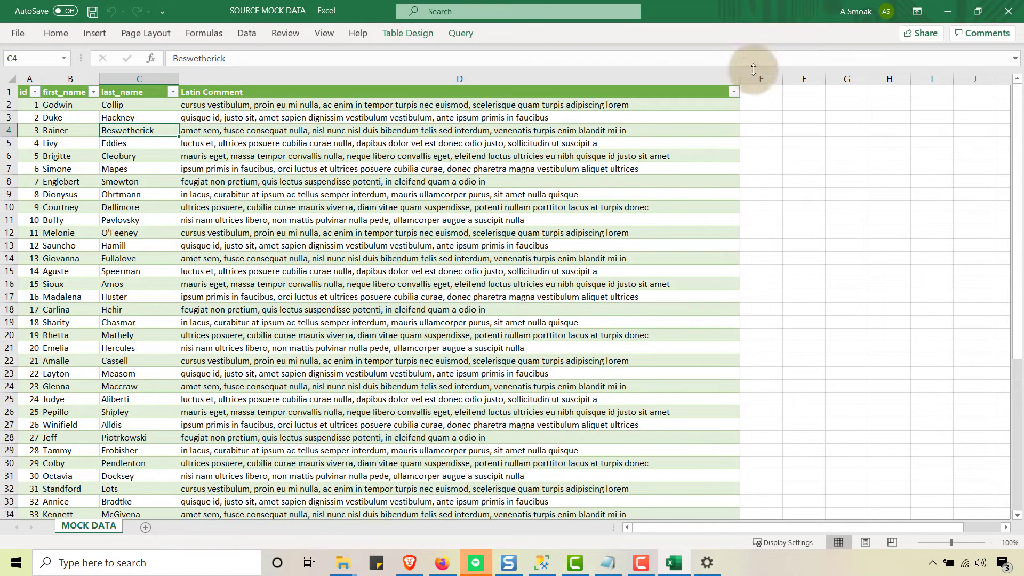
left_click(211, 130)
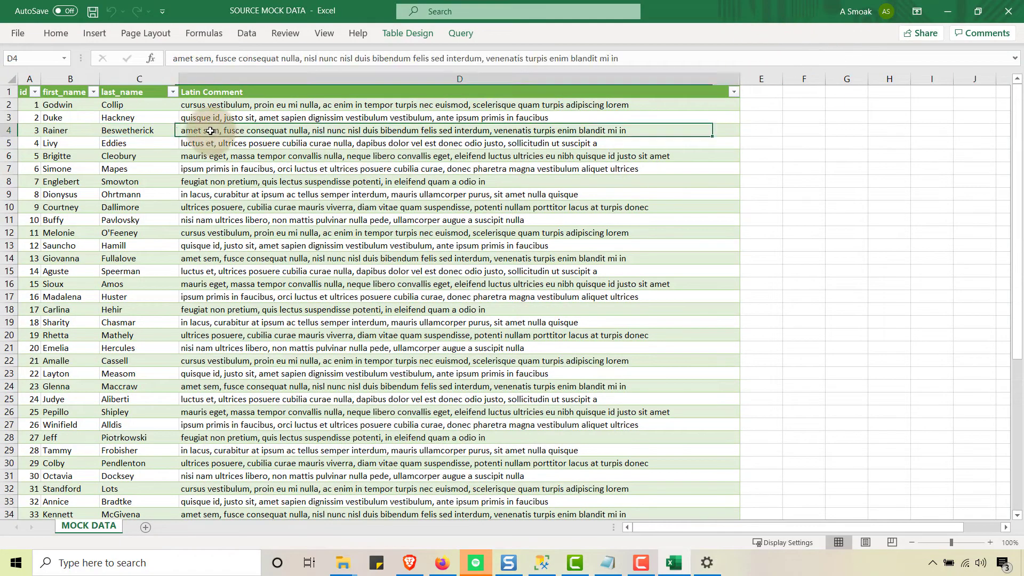
left_click(35, 104)
left_click(18, 35)
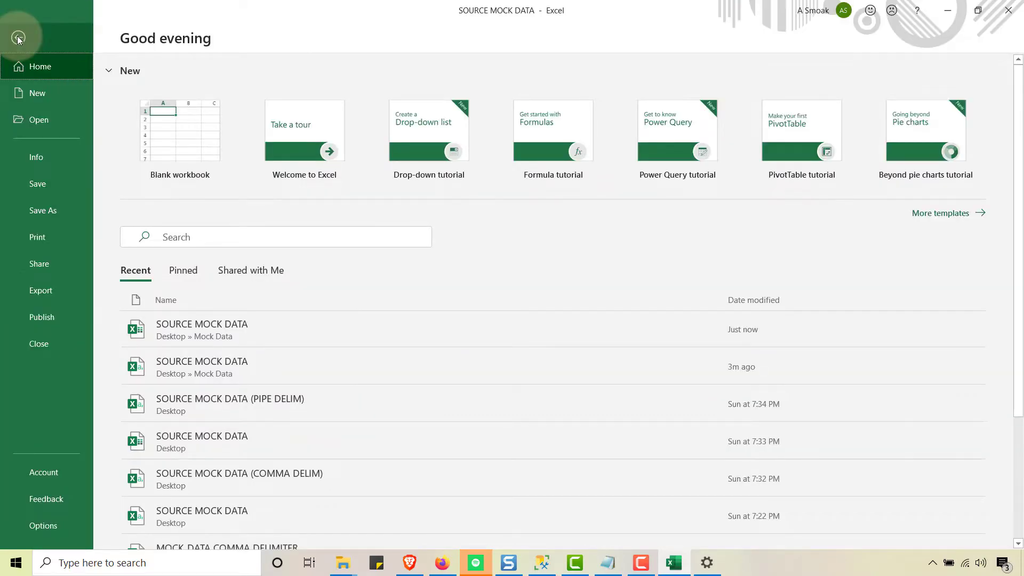
left_click(32, 212)
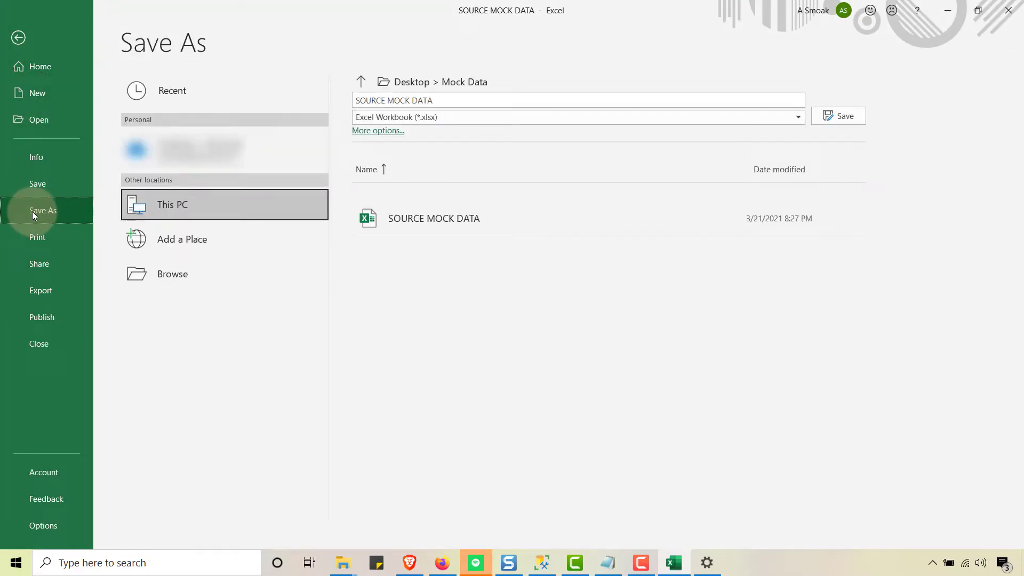
left_click(776, 116)
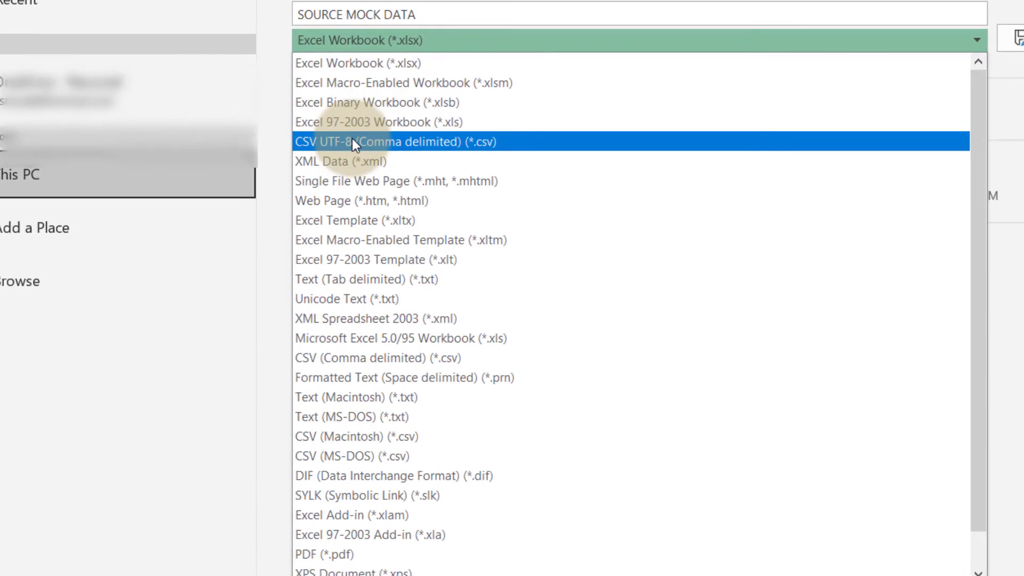
left_click(352, 140)
left_click(431, 16)
left_click(427, 50)
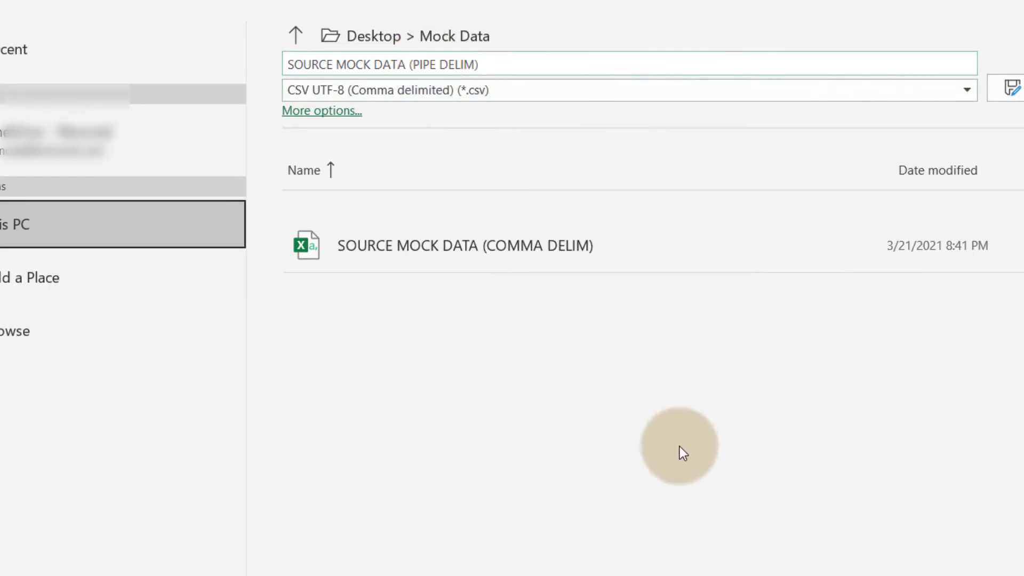
key("Return")
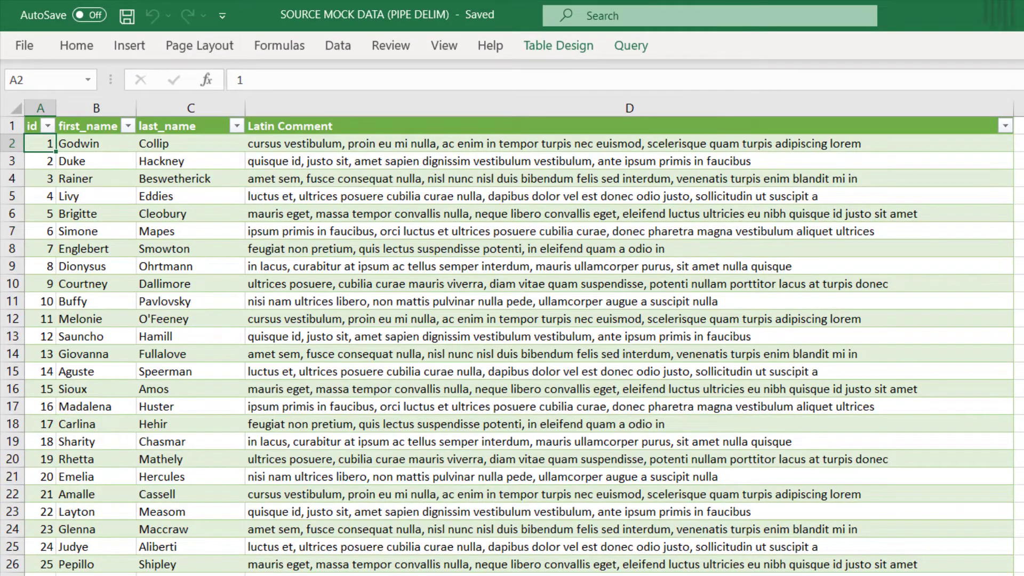
Step: Close the workbook, open SOURCE MOCK DATA (PIPE DELIM) in Excel to check it, then close it
key("alt+F4")
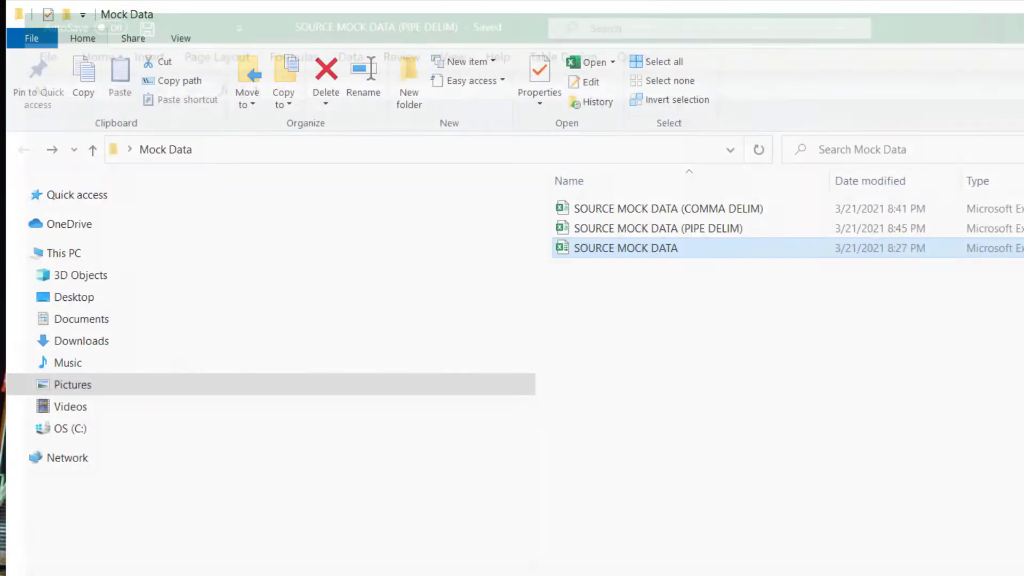
double_click(680, 232)
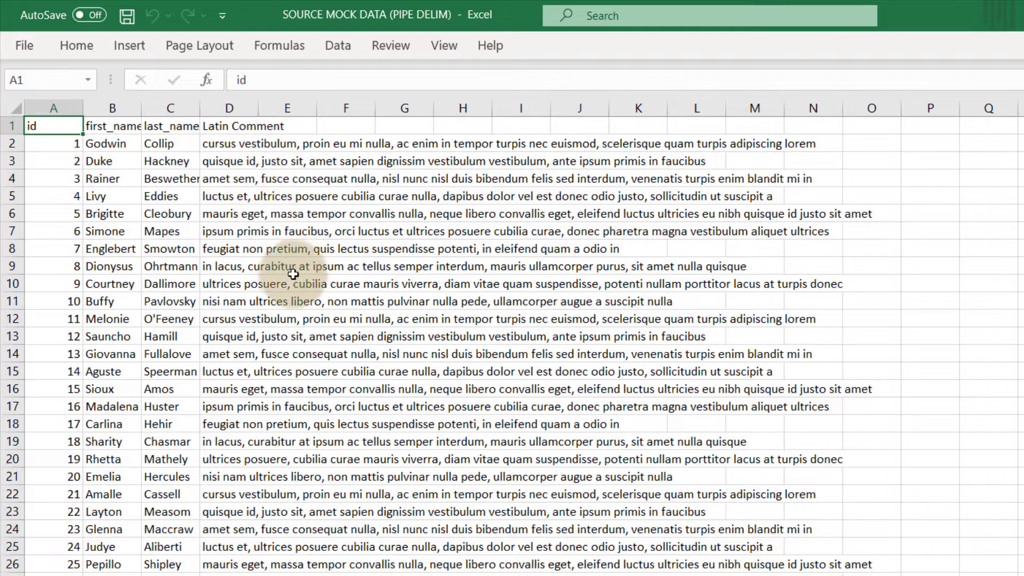
key("alt+F4")
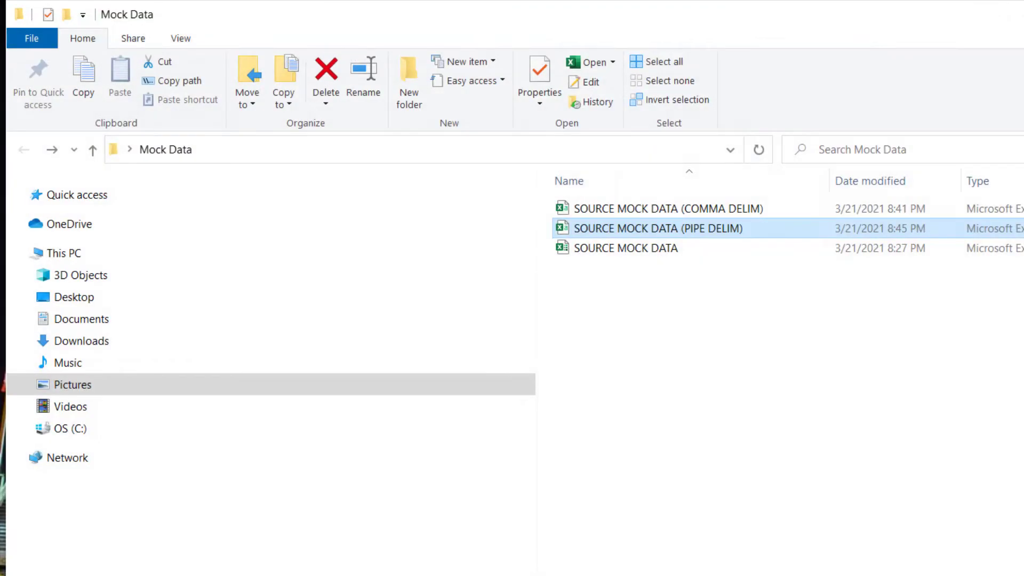
Step: Open the PIPE DELIM file in Notepad, inspect the bar separators around id and Latin Comment, then close it
right_click(641, 233)
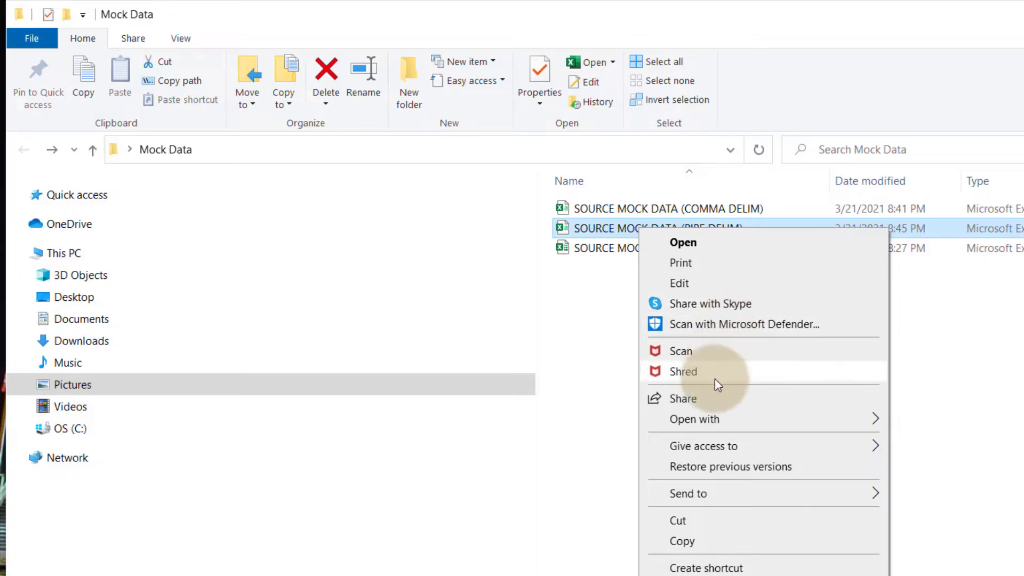
mouse_move(784, 424)
left_click(941, 441)
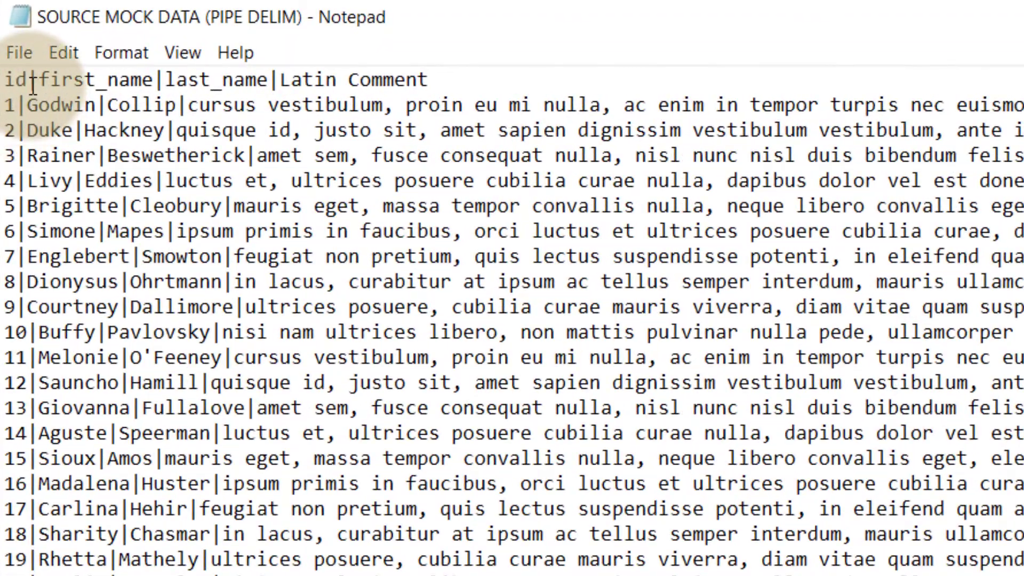
left_click(37, 84)
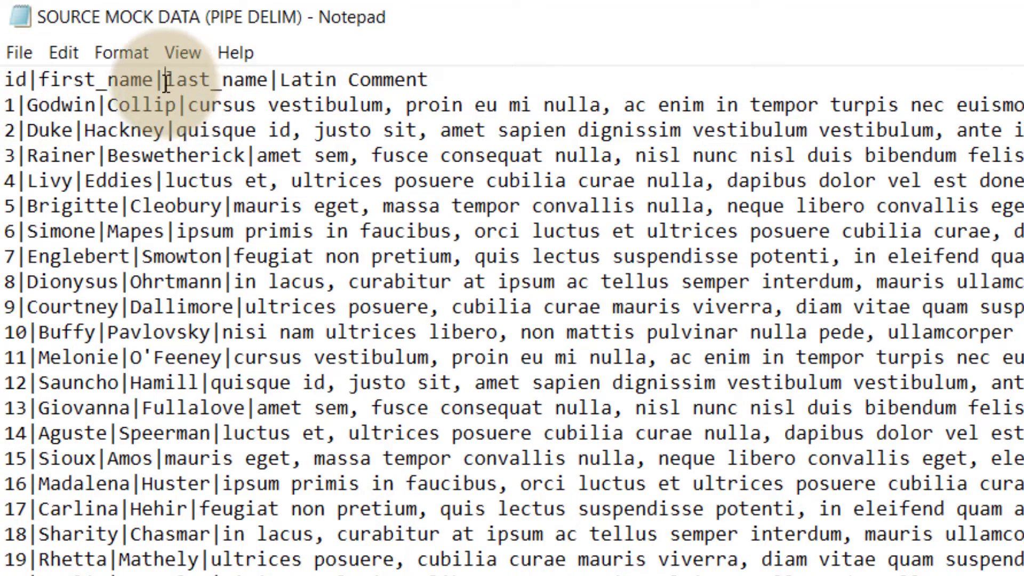
left_click(280, 80)
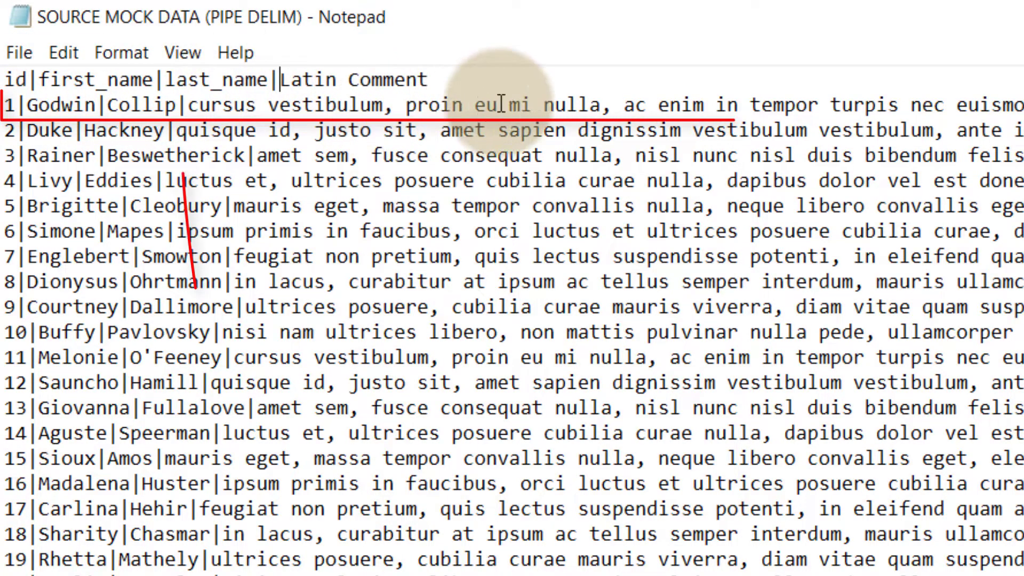
left_click(189, 106)
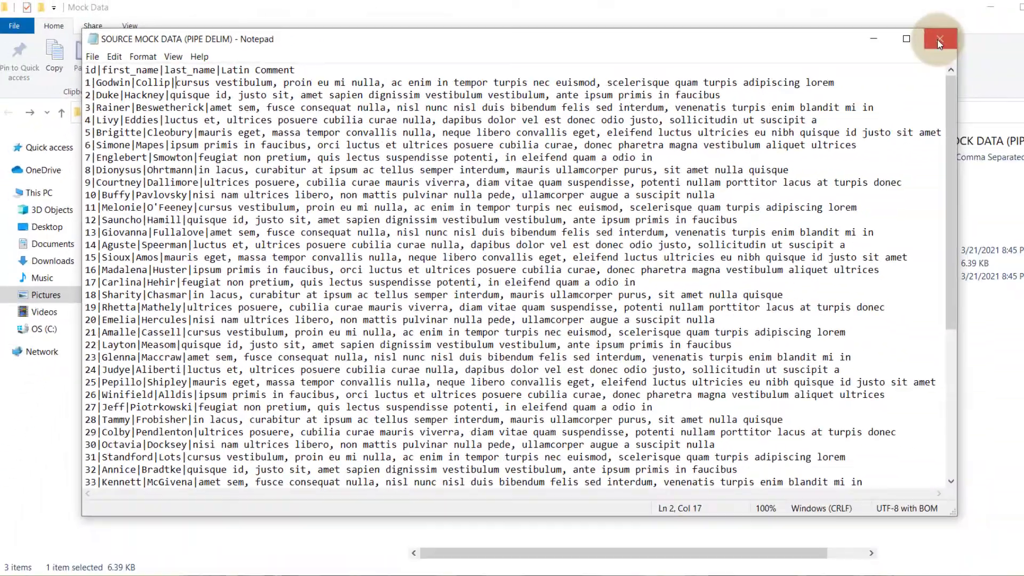
left_click(940, 41)
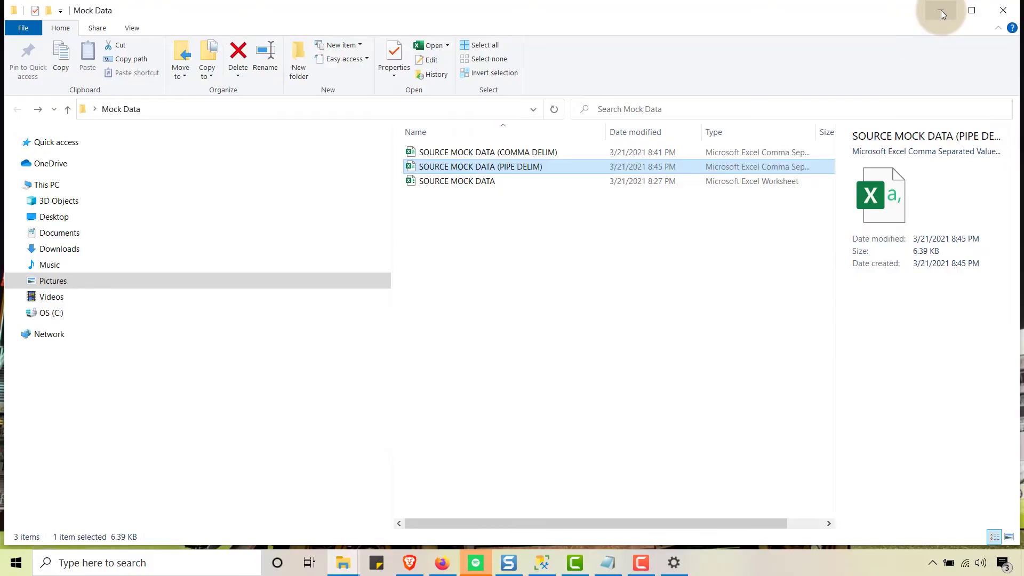
Step: Start Import Data on WideWorldImportersDW and select Flat File Source as the data source
left_click(543, 563)
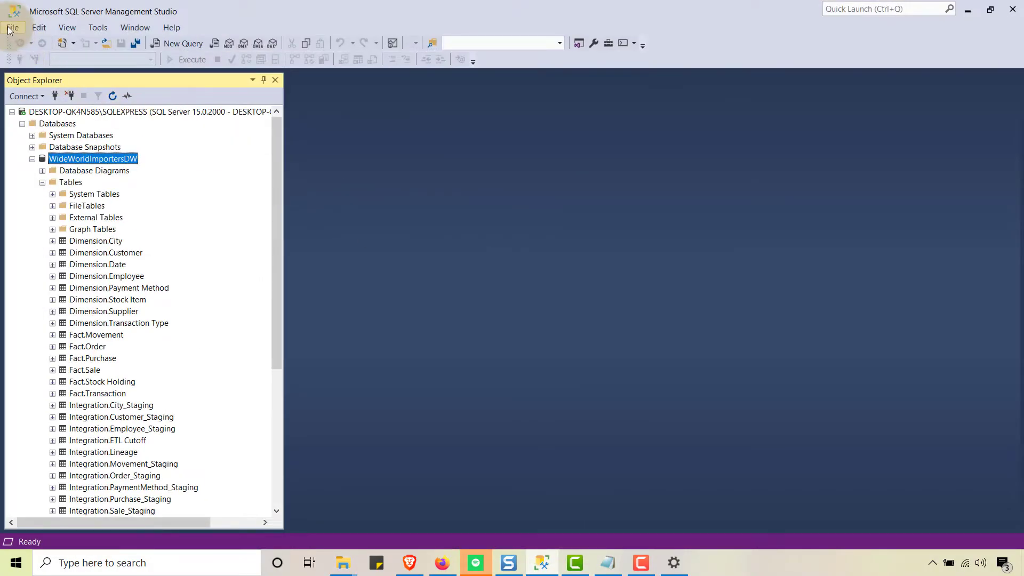
right_click(116, 159)
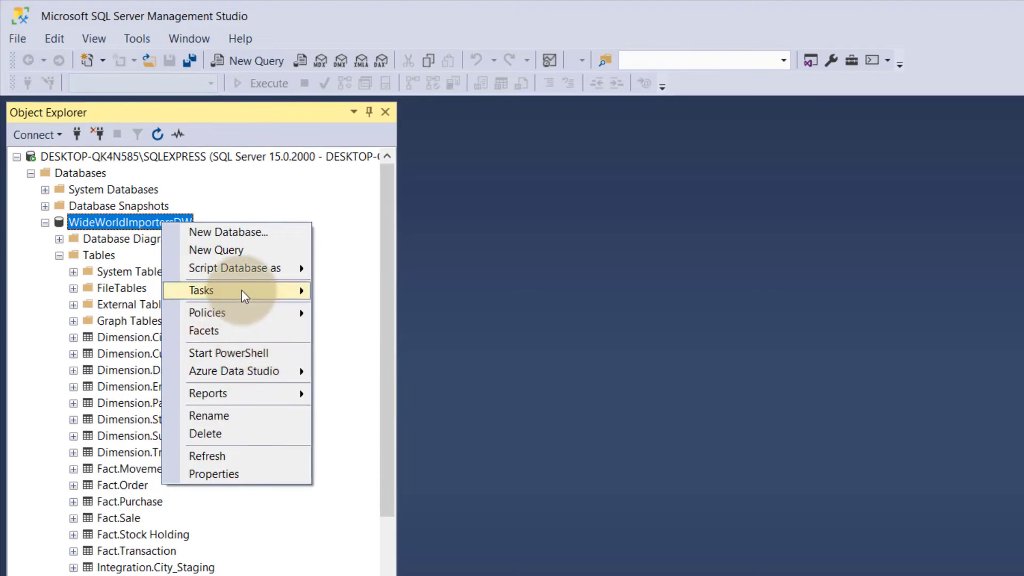
mouse_move(242, 289)
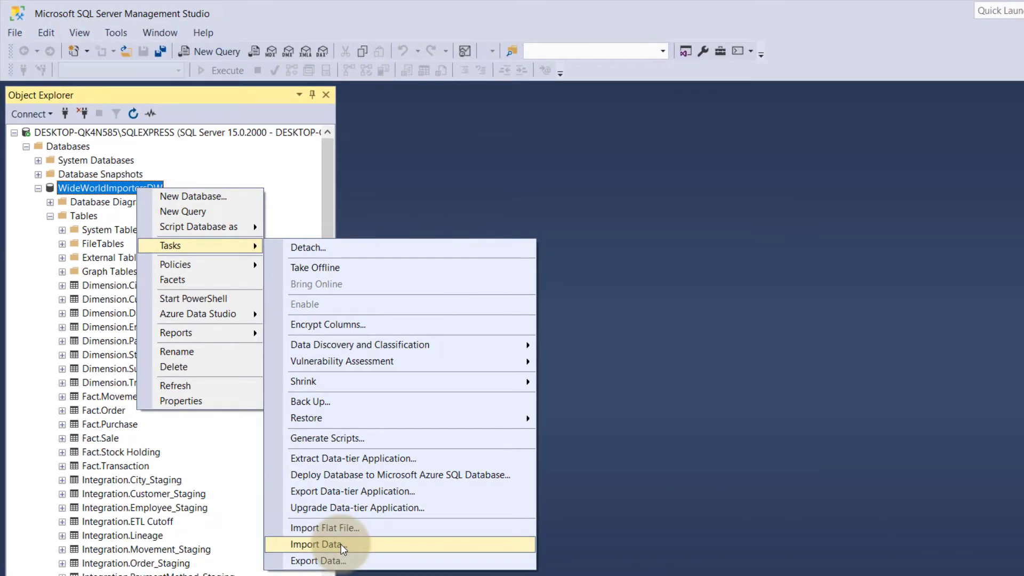
left_click(341, 544)
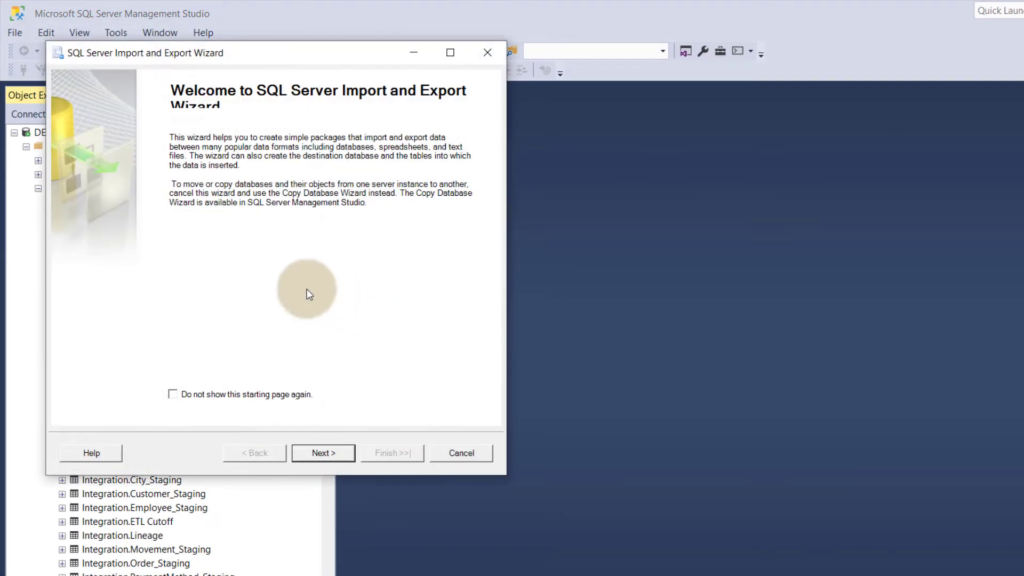
left_click(322, 454)
left_click(479, 130)
left_click(284, 176)
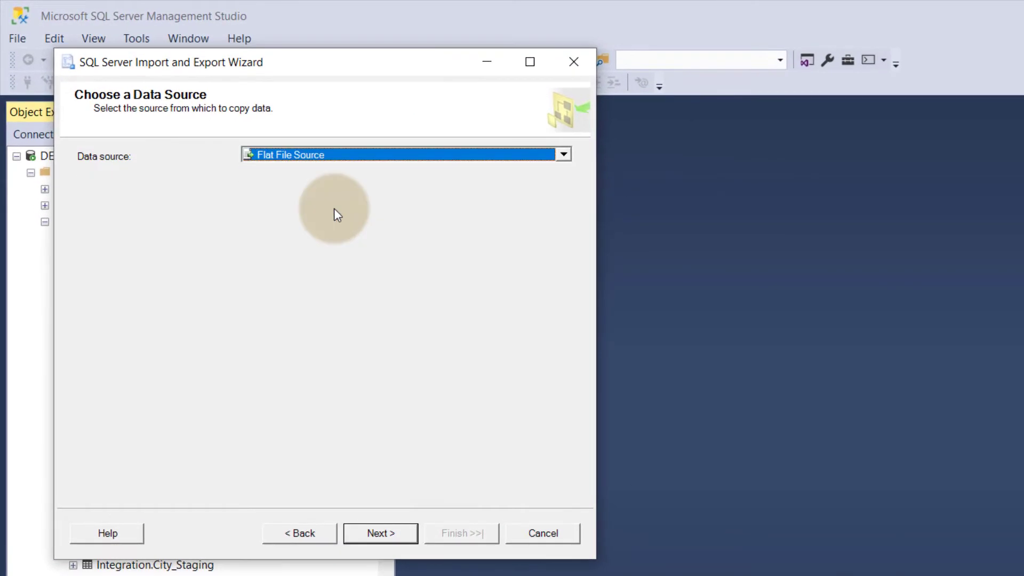
Step: Load the SOURCE MOCK DATA (PIPE DELIM) CSV as the flat file source and view its Columns settings
left_click(527, 209)
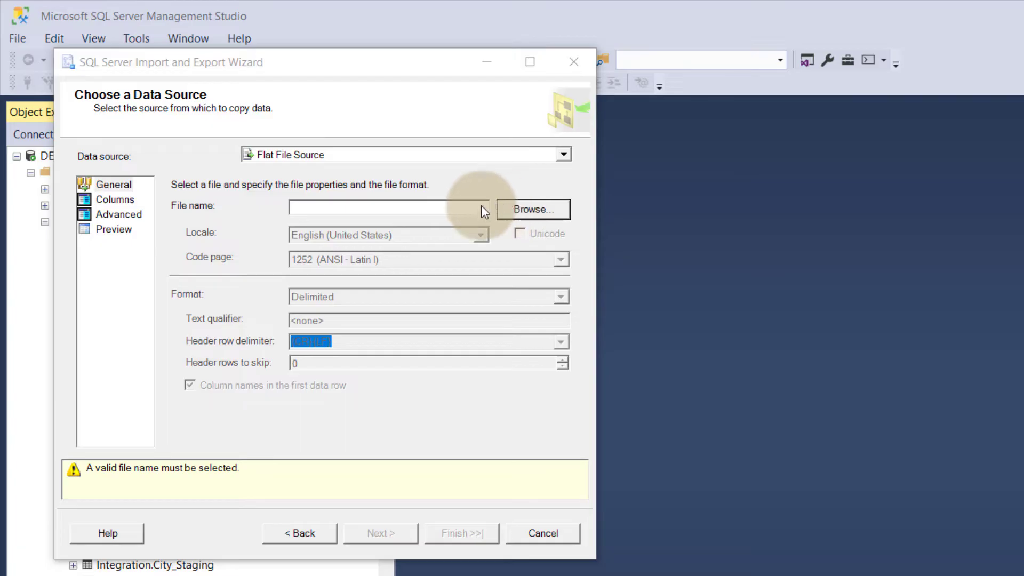
left_click(835, 468)
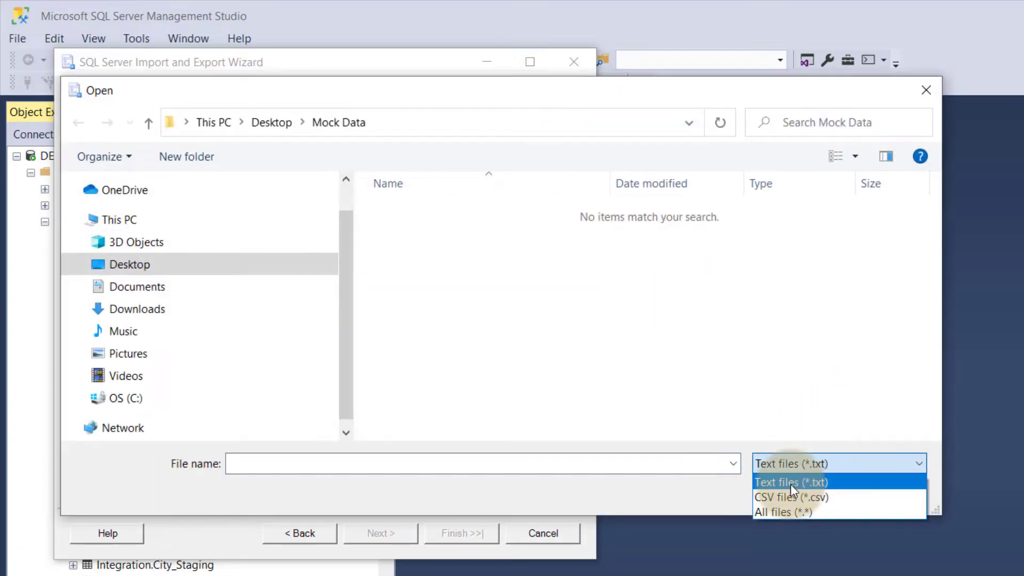
left_click(789, 495)
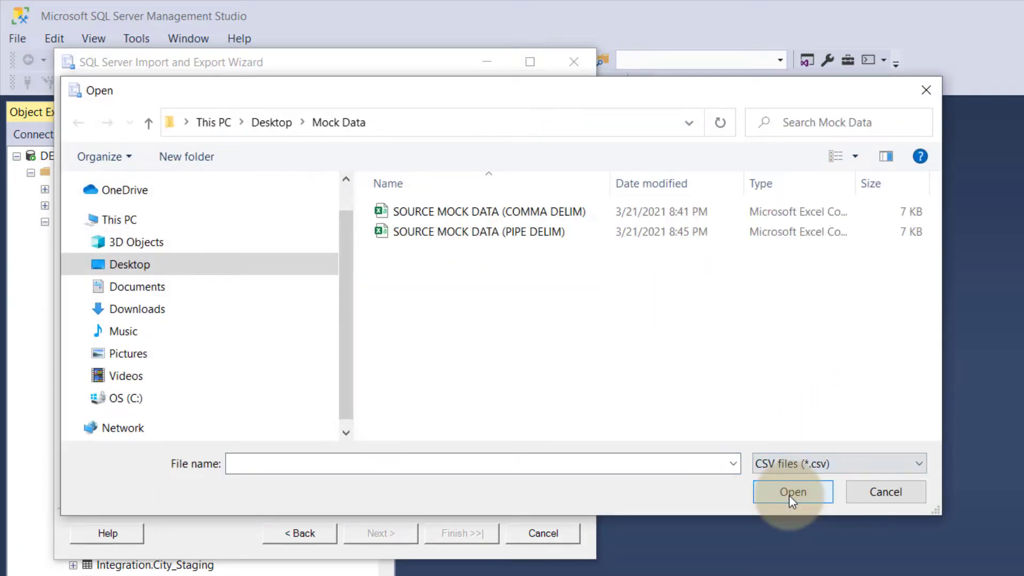
double_click(504, 230)
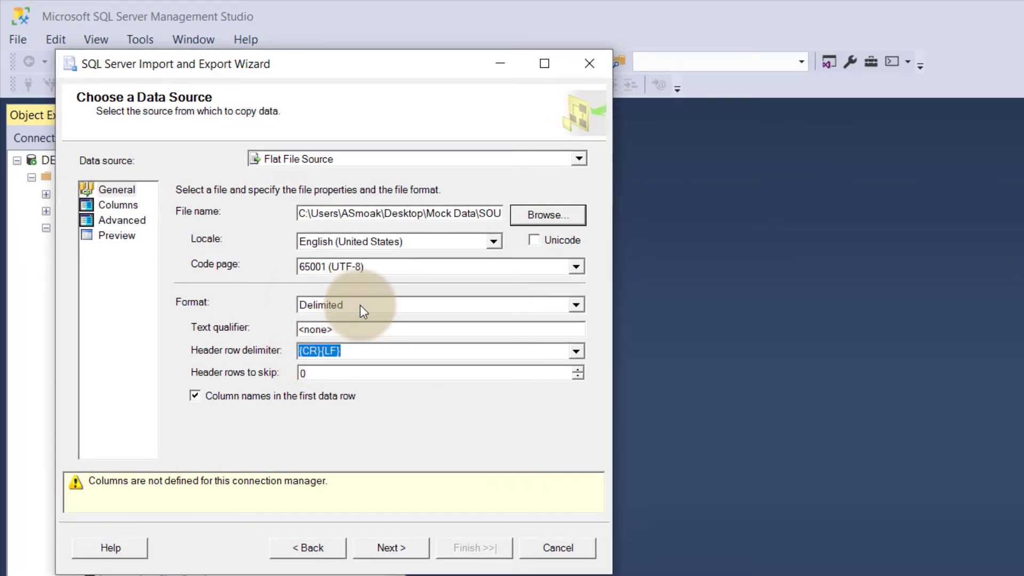
left_click(124, 205)
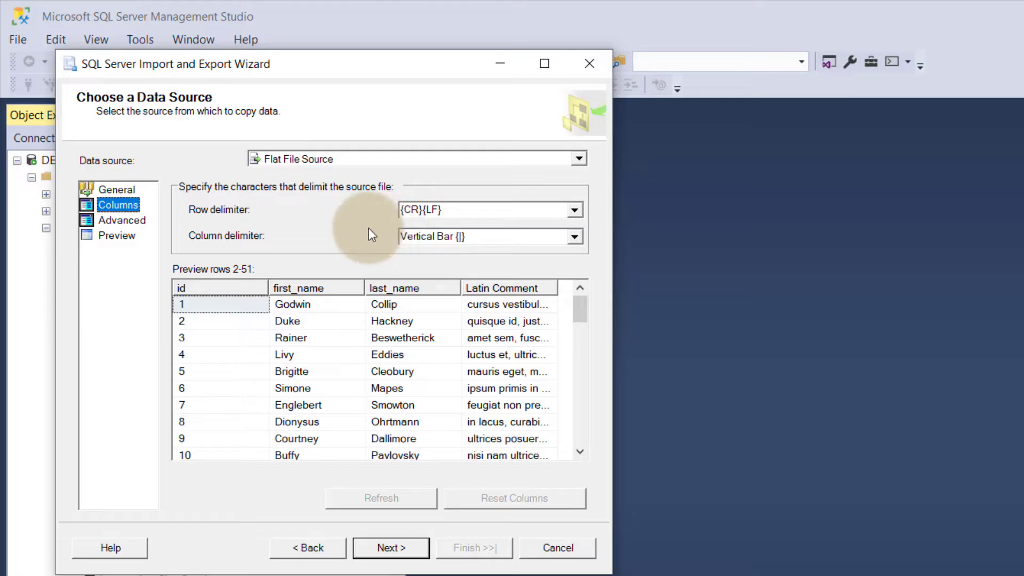
Step: Keep Vertical Bar {|} as the delimiter, widen the Latin Comment column, and go to Preview
left_click(574, 237)
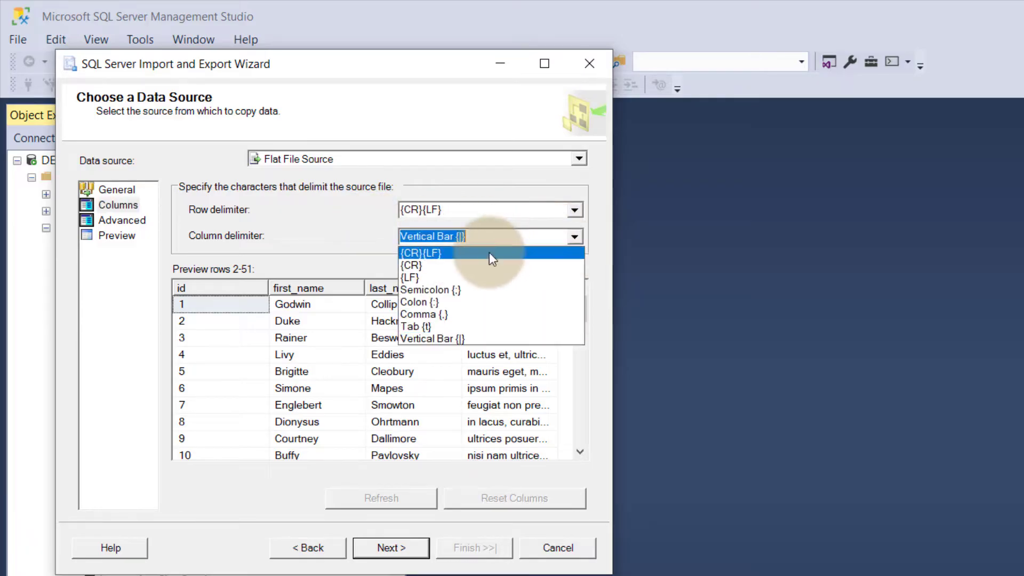
left_click(448, 337)
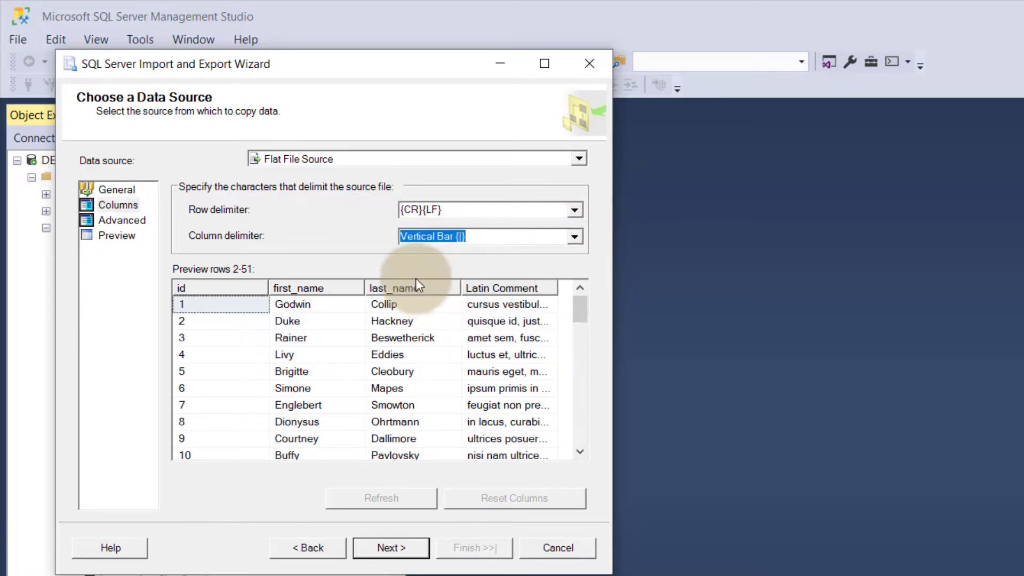
left_click_drag(612, 237, 880, 249)
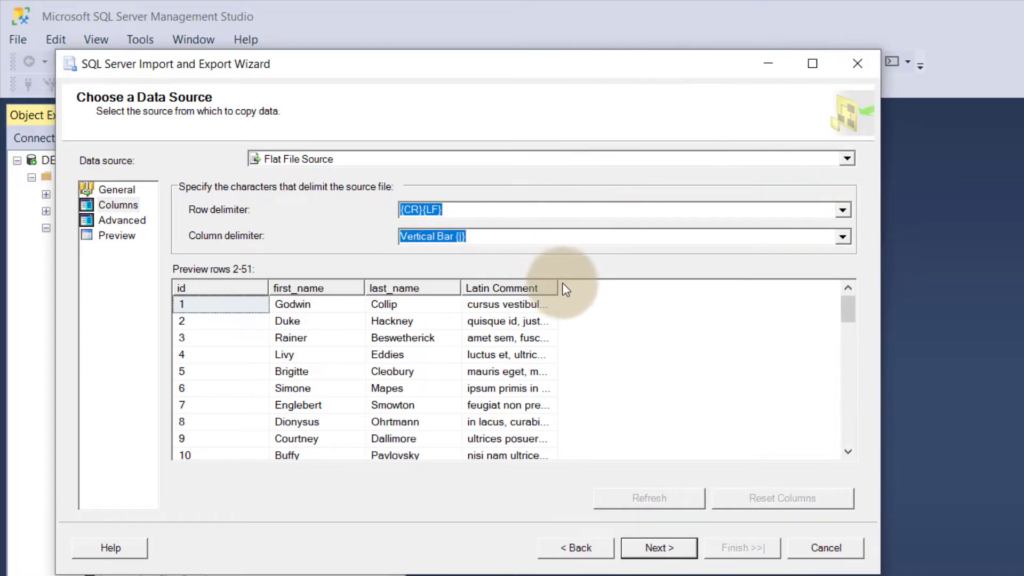
left_click_drag(557, 287, 1021, 304)
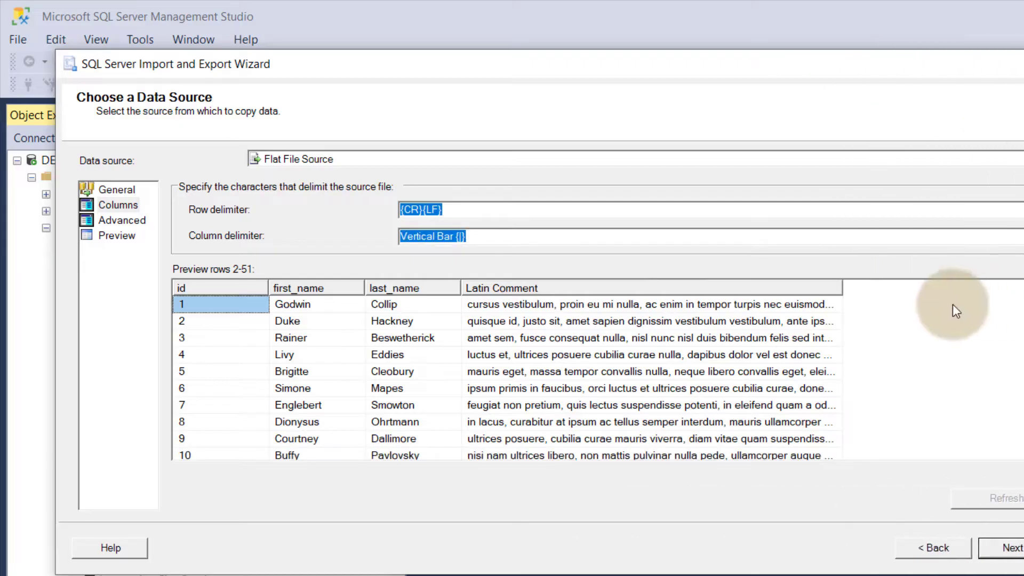
left_click_drag(845, 290, 1023, 295)
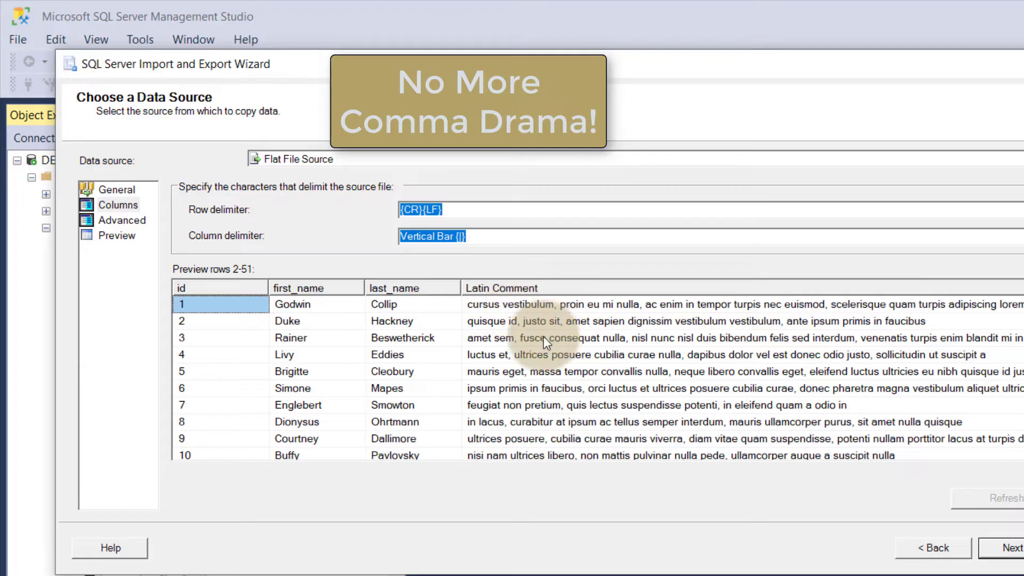
left_click(118, 236)
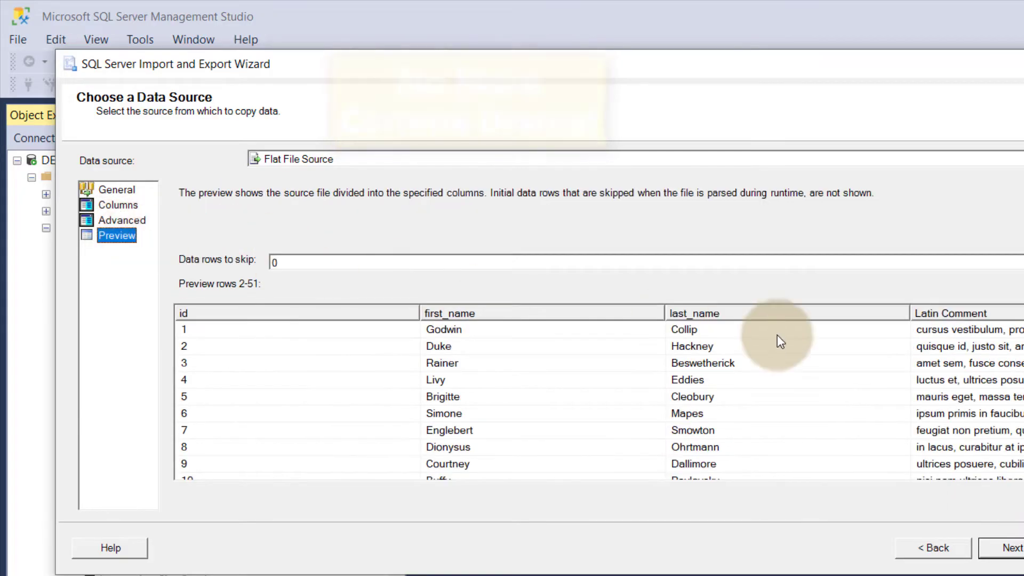
Step: Narrow first_name and last_name, widen Latin Comment, then close the wizard without importing
left_click_drag(895, 314, 696, 311)
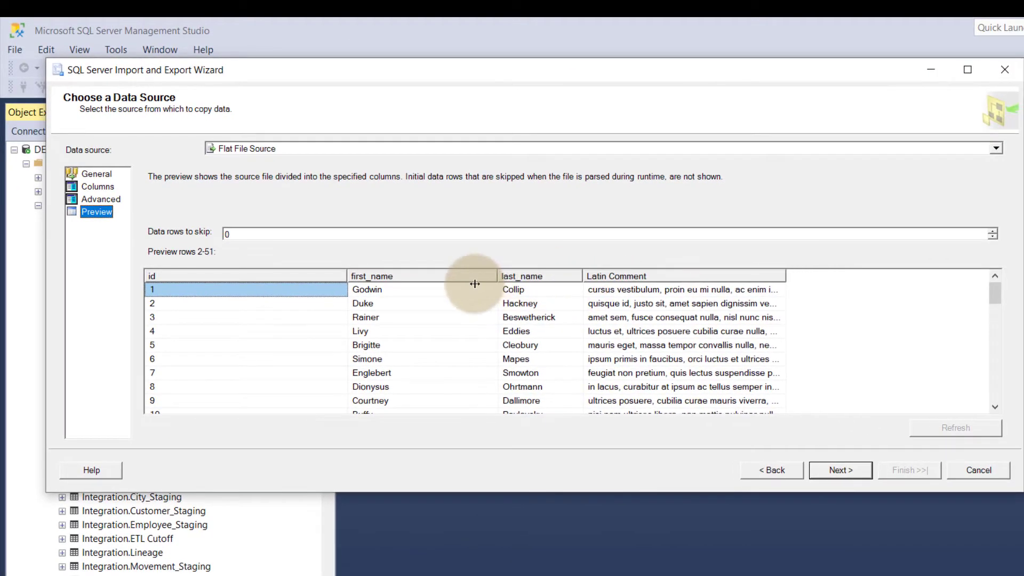
left_click_drag(474, 284, 419, 284)
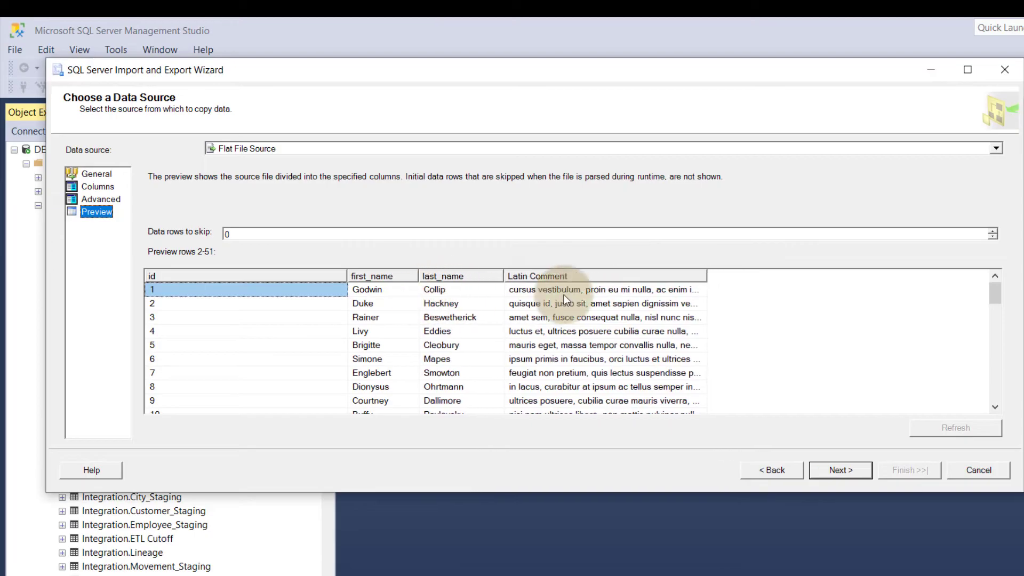
left_click_drag(707, 277, 951, 277)
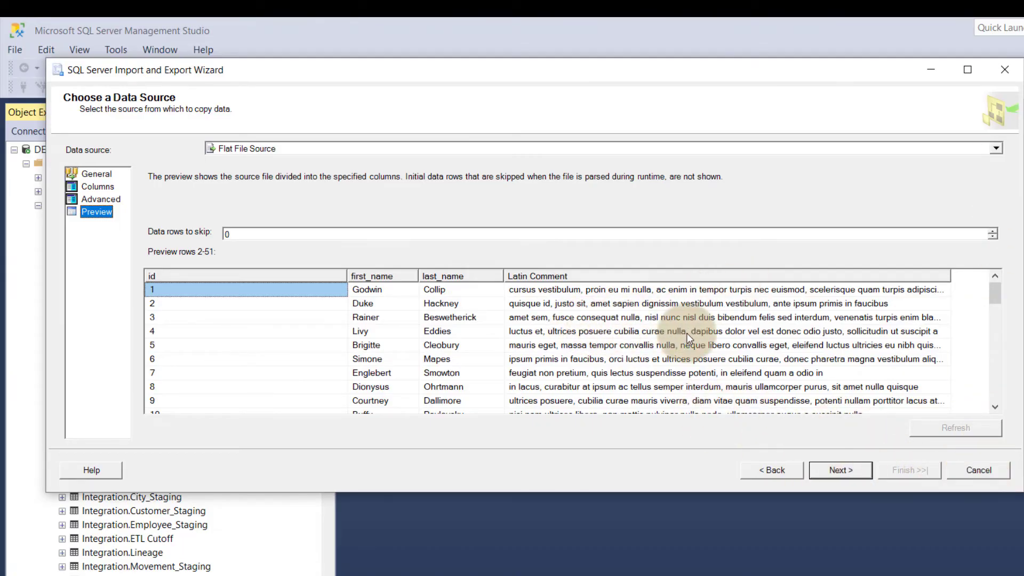
left_click(1006, 70)
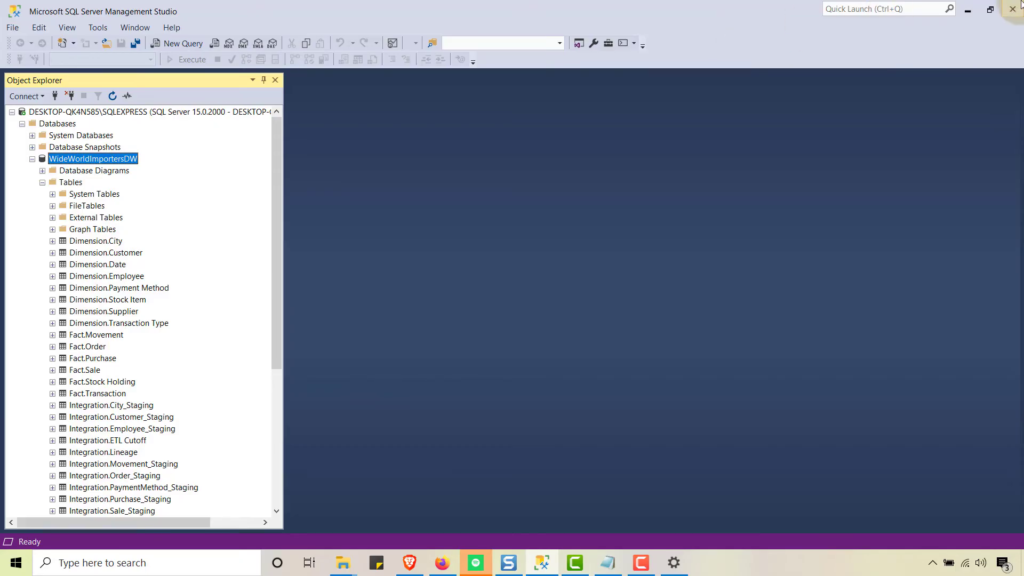
Step: Minimize SSMS and open the SOURCE MOCK DATA workbook from the Mock Data folder
left_click(967, 10)
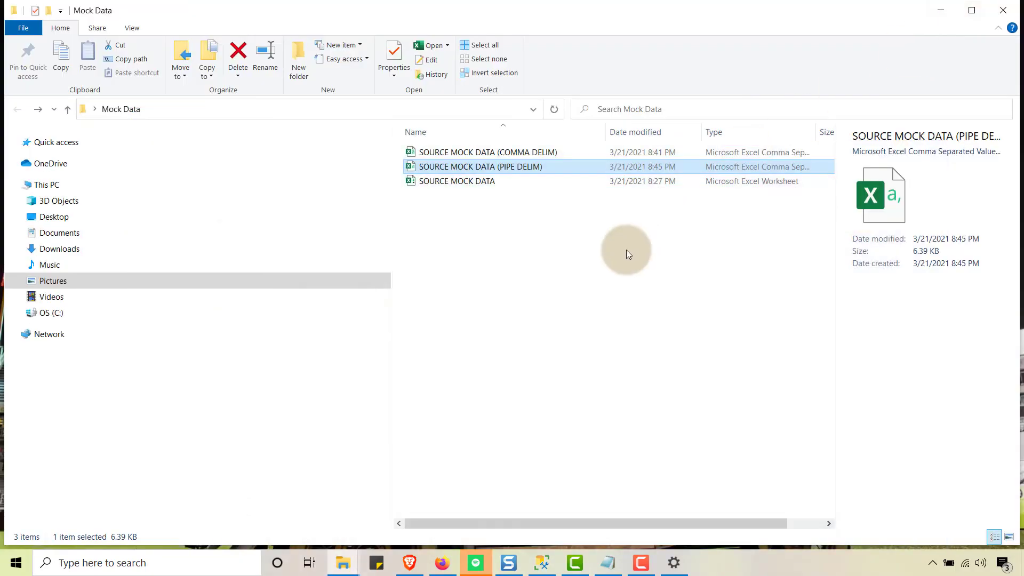
double_click(458, 184)
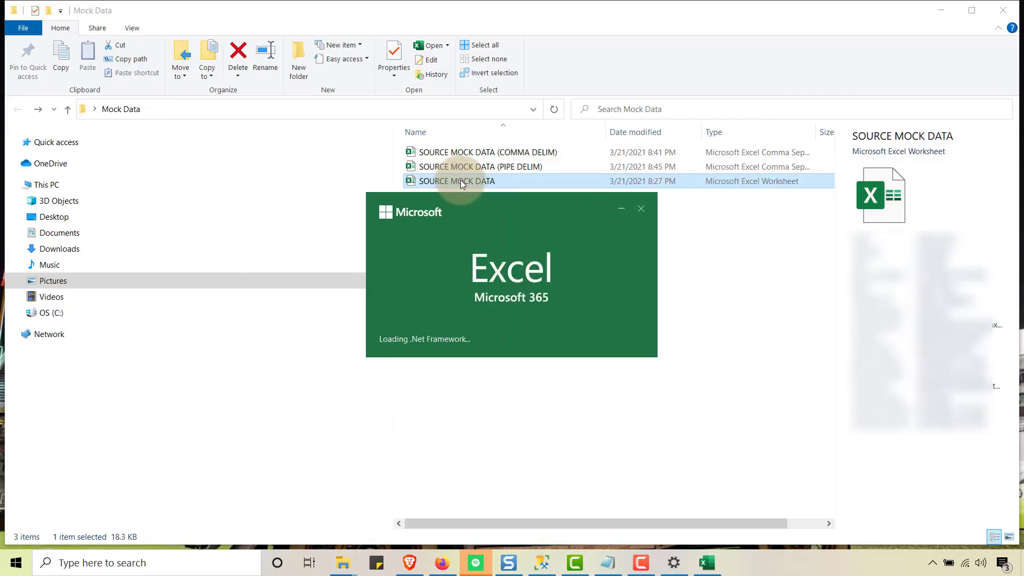